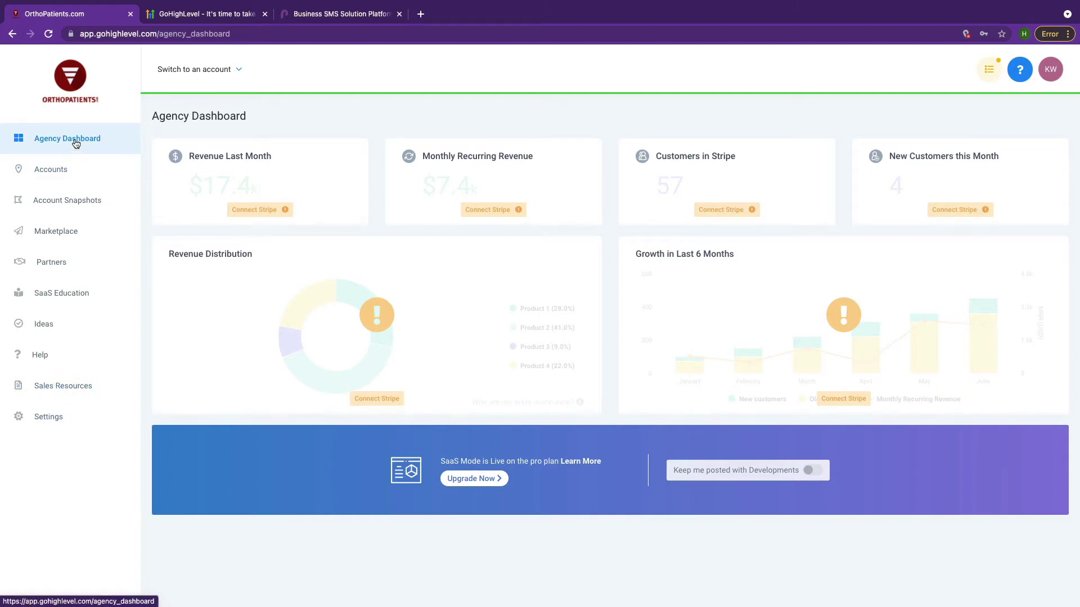
Open the agency's accounts list and look through the client accounts and the location search.
left_click(83, 175)
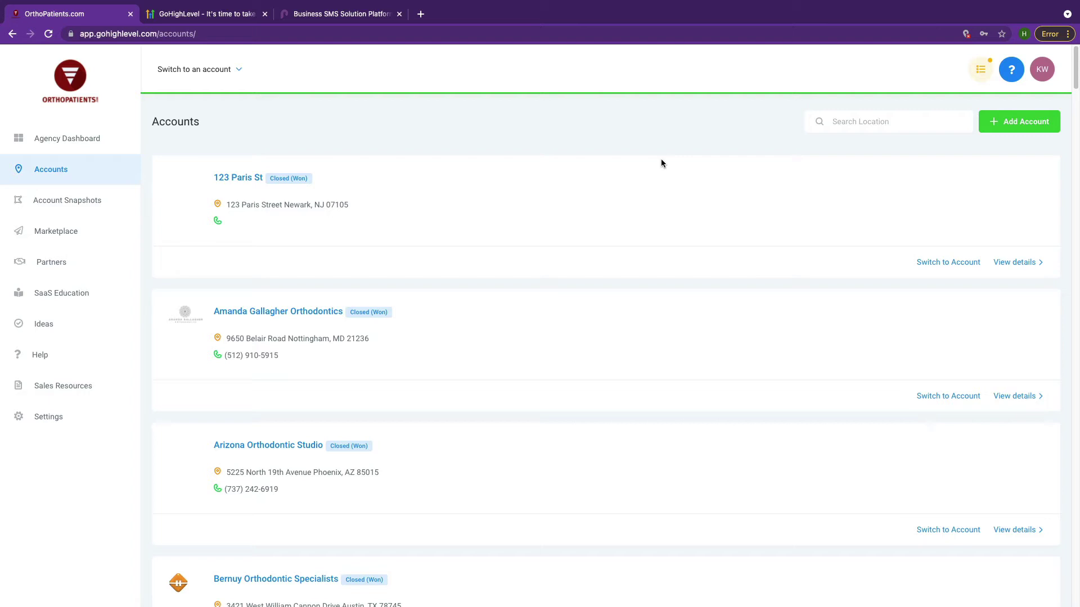
scroll(485, 276, "down", 20)
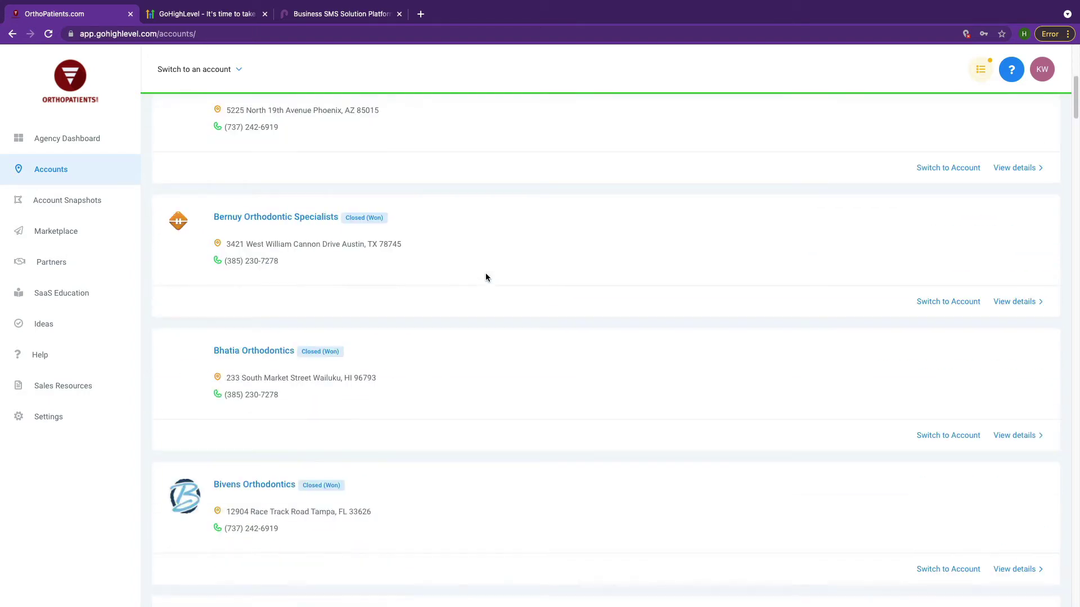
scroll(486, 277, "down", 8)
scroll(486, 277, "up", 20)
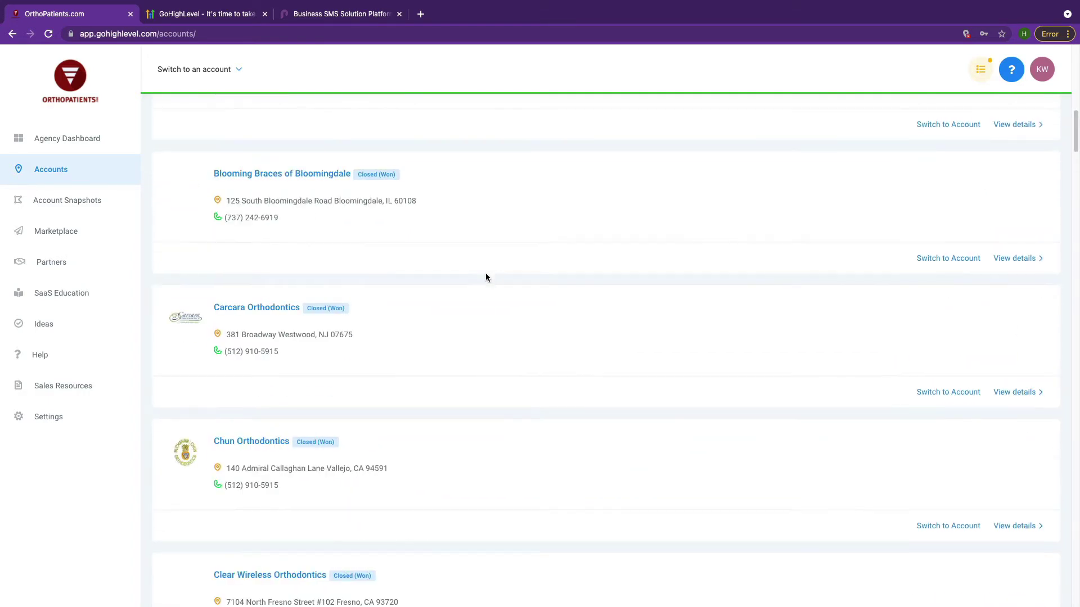
scroll(486, 277, "up", 5)
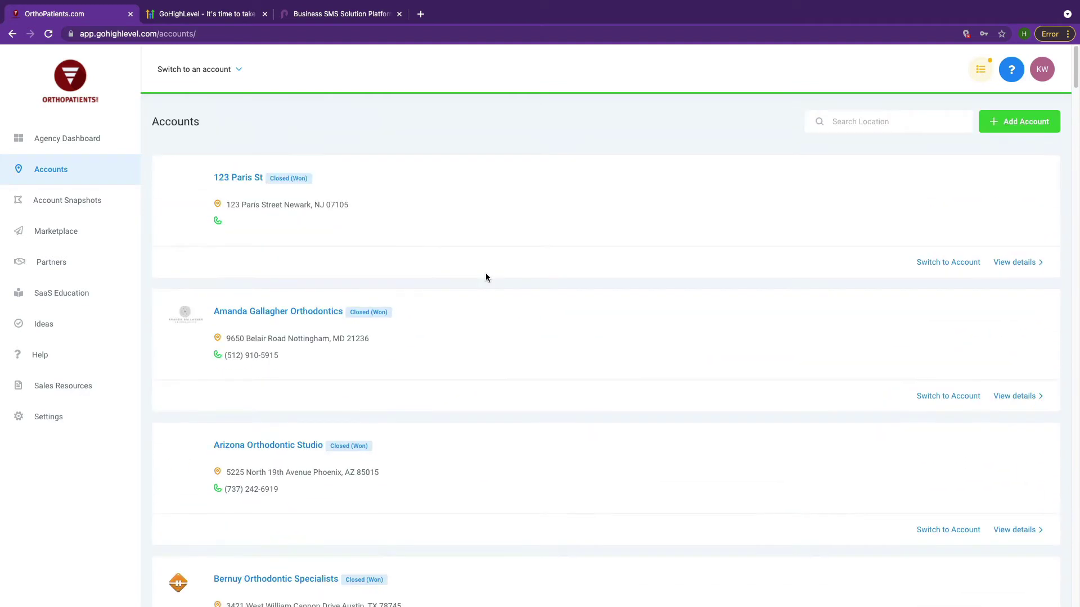
scroll(487, 277, "down", 3)
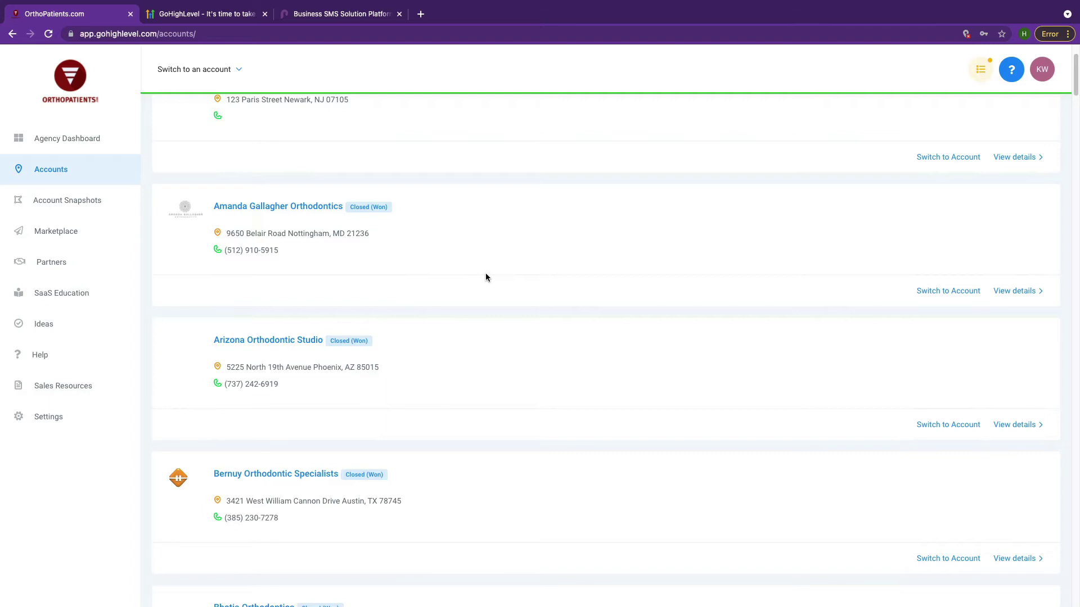
scroll(486, 277, "up", 3)
left_click(826, 121)
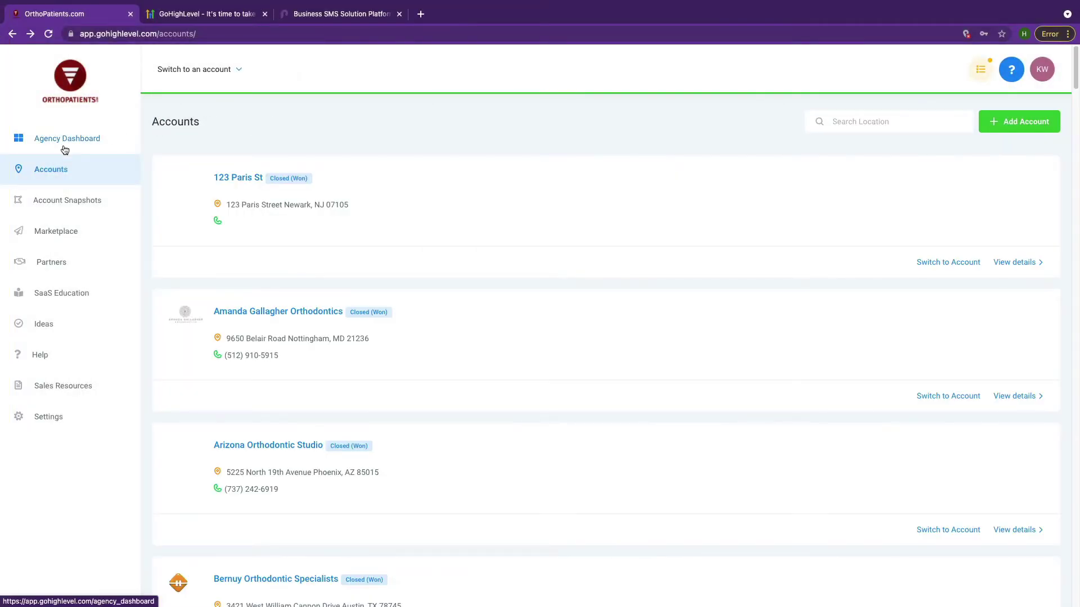
Look through the available account snapshots, covering the vertical snapshots and the agency's own snapshots.
left_click(56, 209)
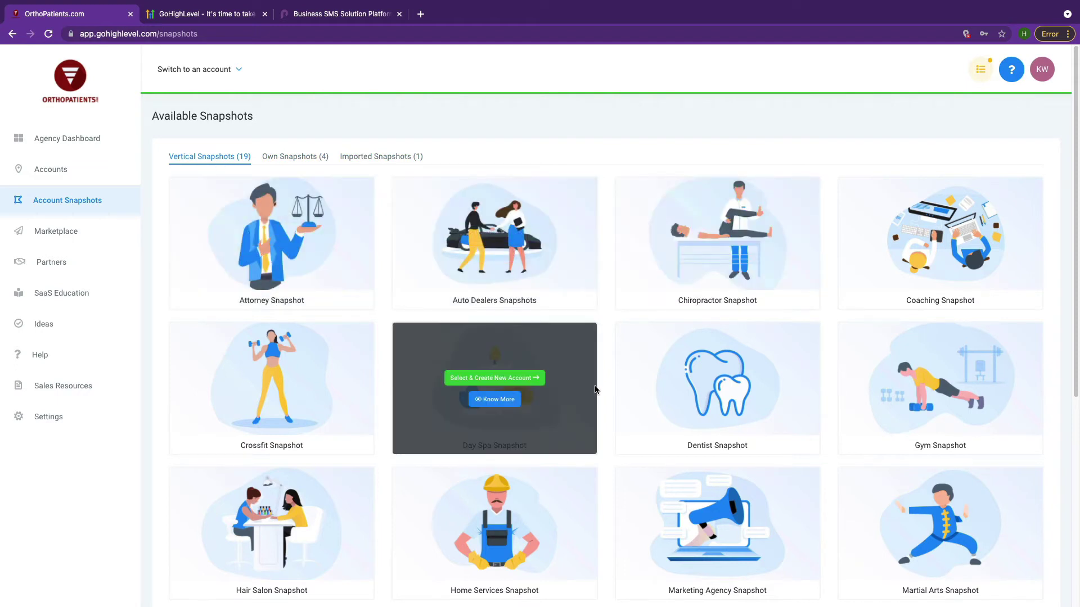
scroll(595, 389, "down", 6)
scroll(595, 389, "up", 6)
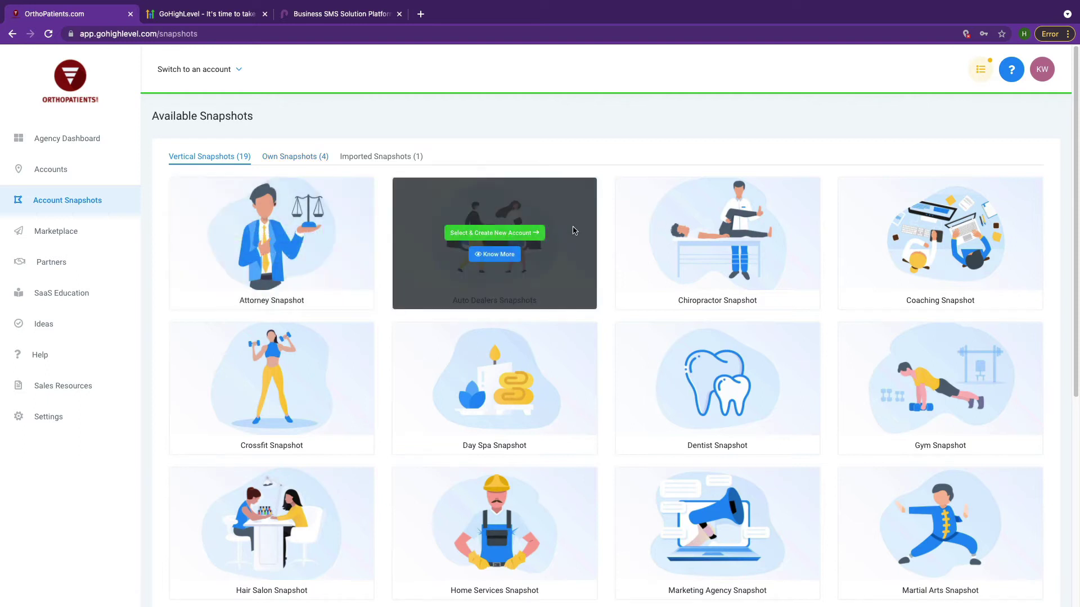
scroll(605, 325, "down", 4)
scroll(605, 325, "up", 4)
mouse_move(396, 242)
left_click(290, 157)
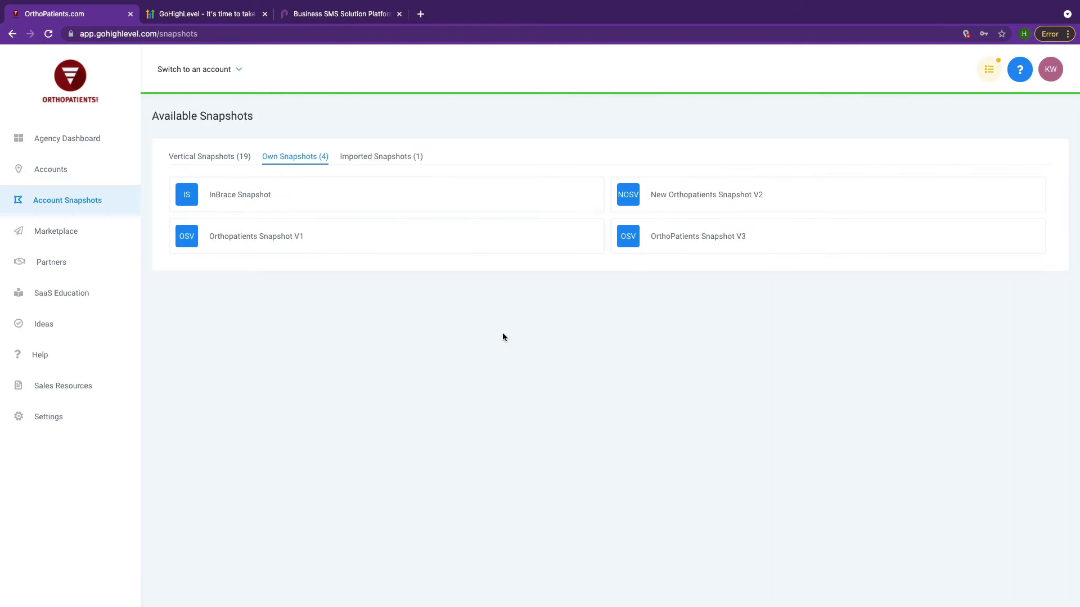
mouse_move(396, 196)
Look over the marketplace and the user, agency and team management settings.
left_click(89, 238)
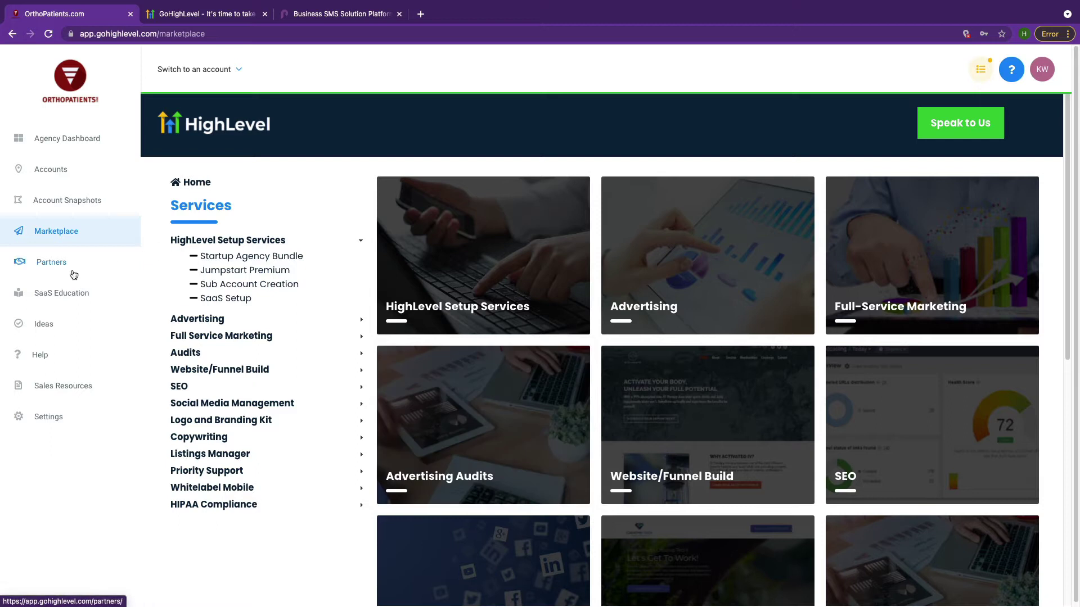
left_click(49, 417)
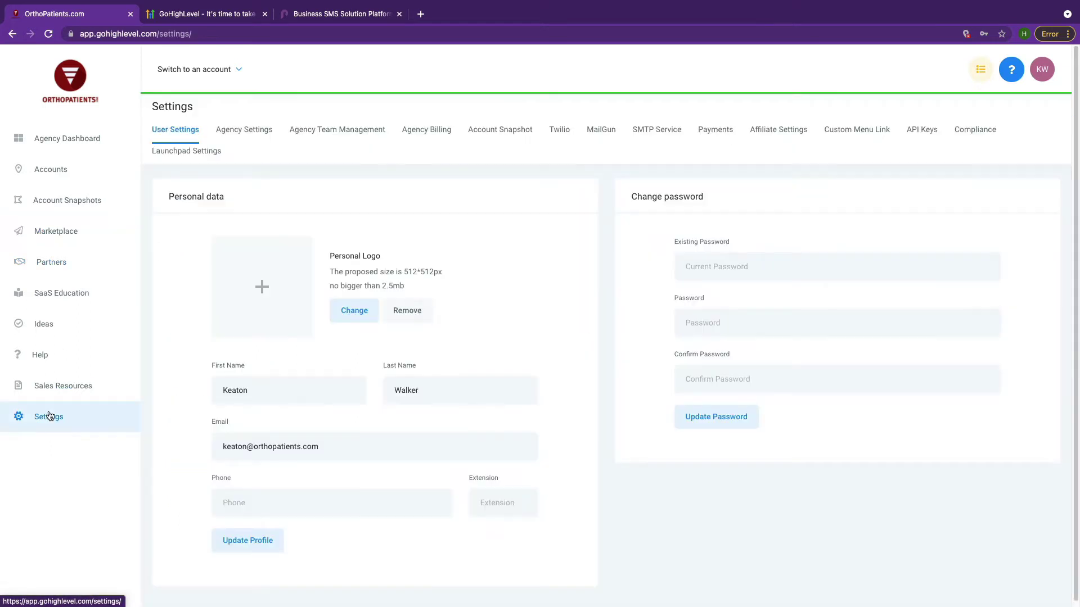
left_click(232, 136)
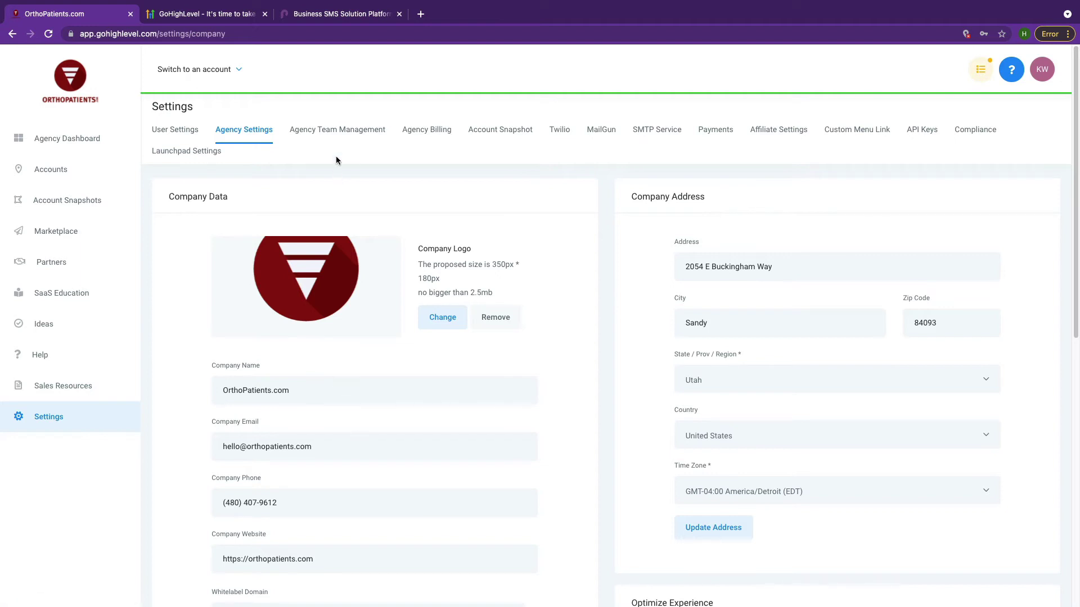
left_click(346, 135)
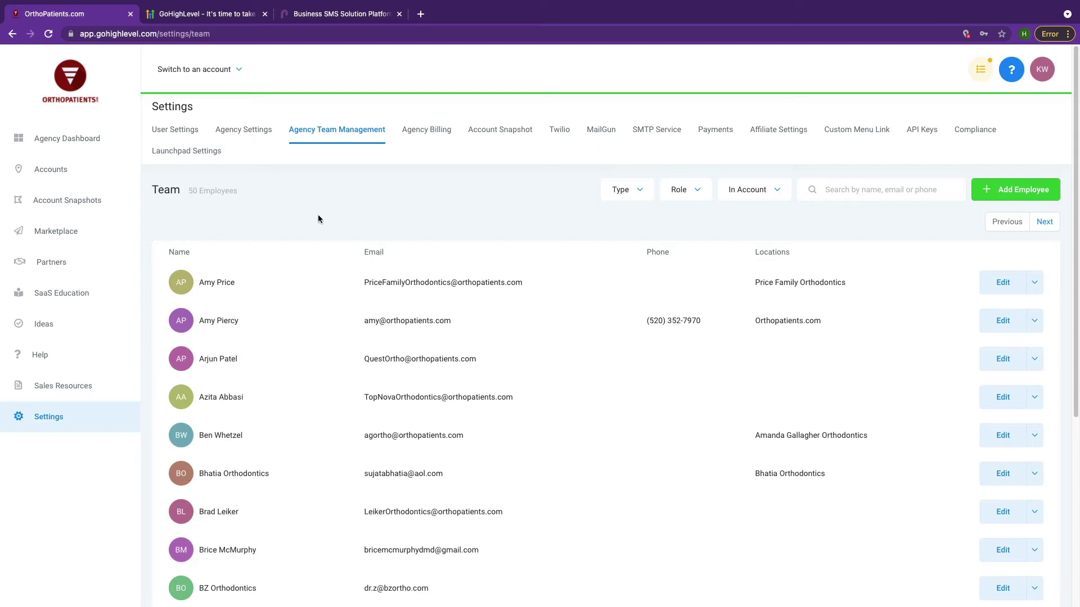
Start adding a new agency employee and expand the user permissions in the form.
left_click(1003, 190)
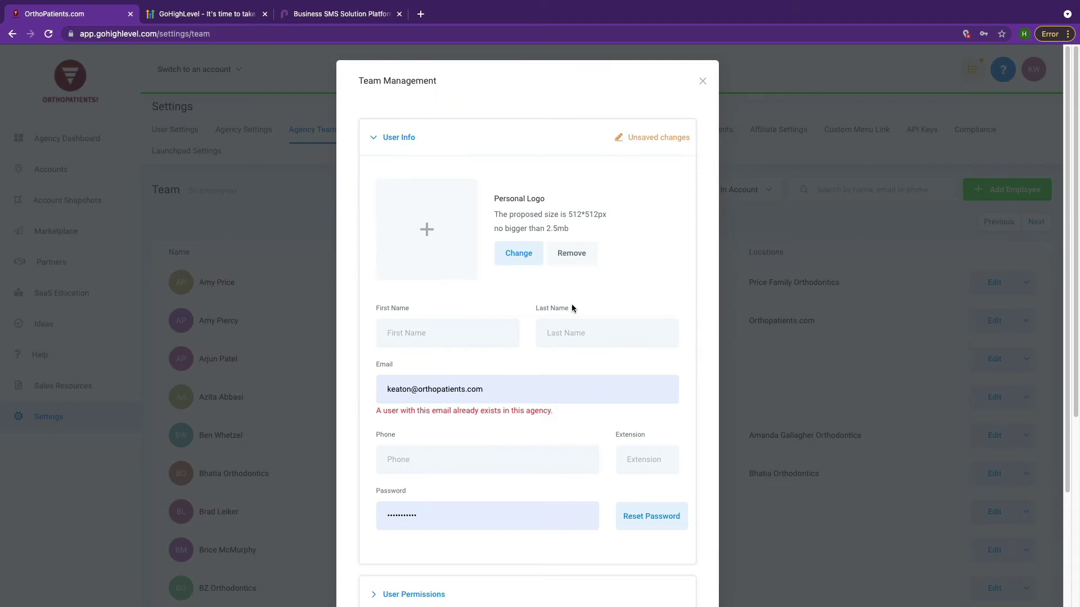
left_click(602, 335)
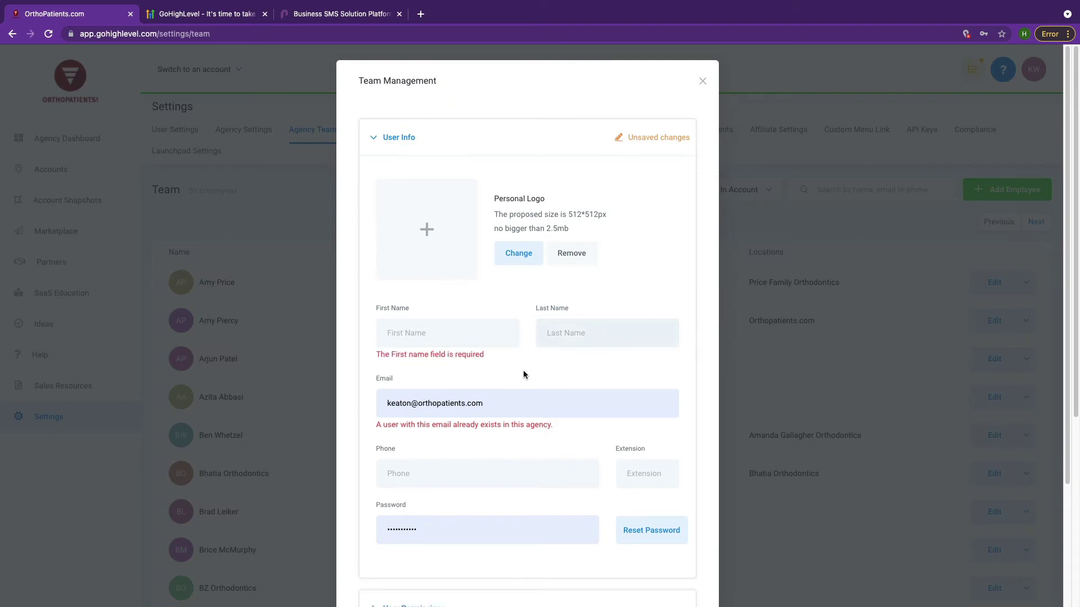
scroll(523, 372, "down", 3)
left_click(400, 454)
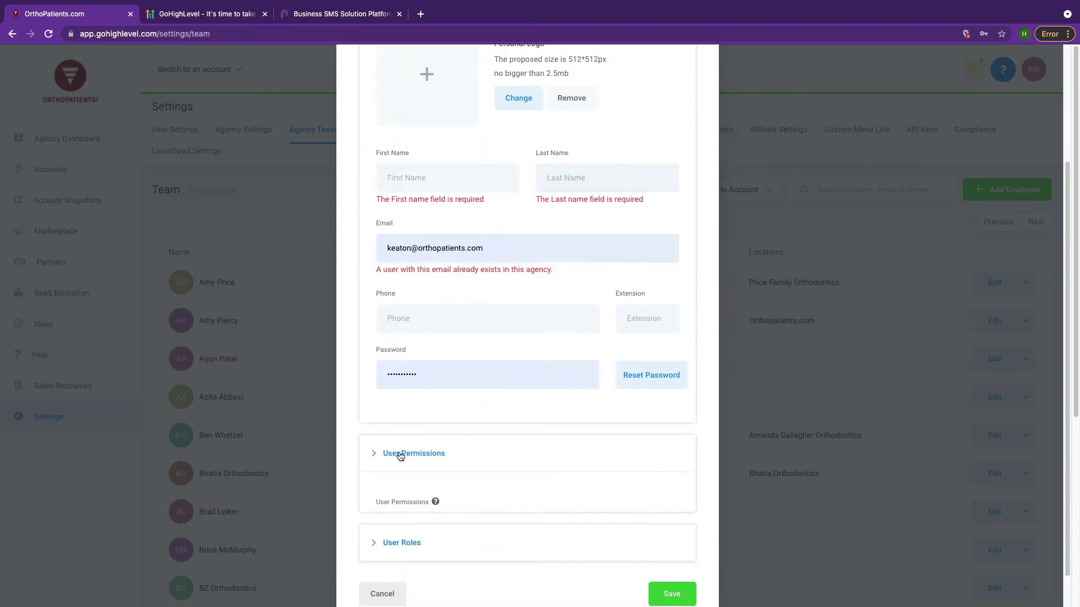
scroll(479, 416, "down", 6)
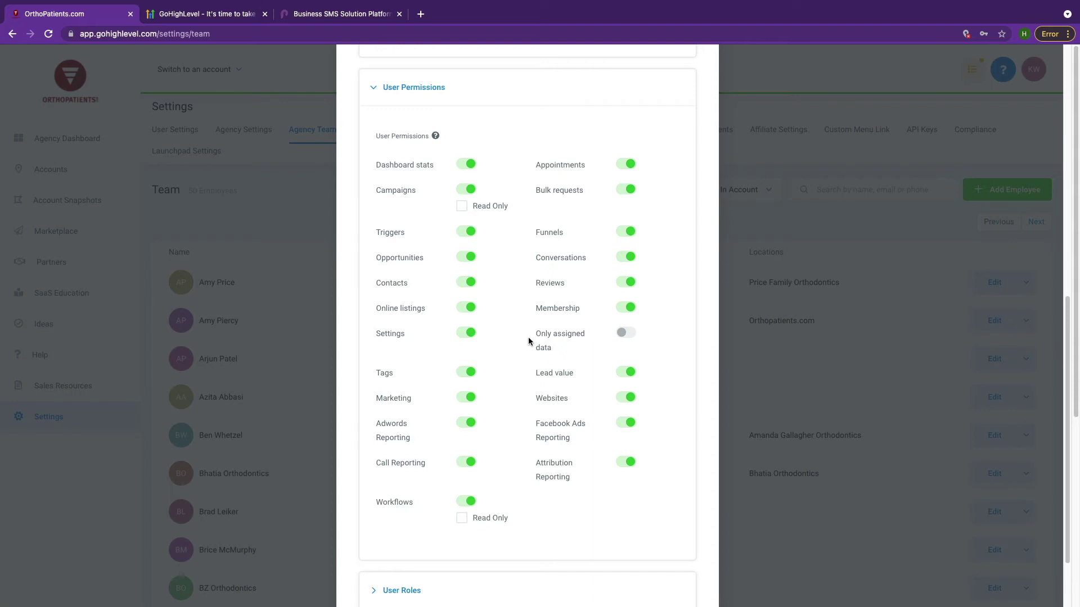
Turn off the Campaigns, Opportunities, Contacts and Online listings permissions for the new employee.
left_click(467, 190)
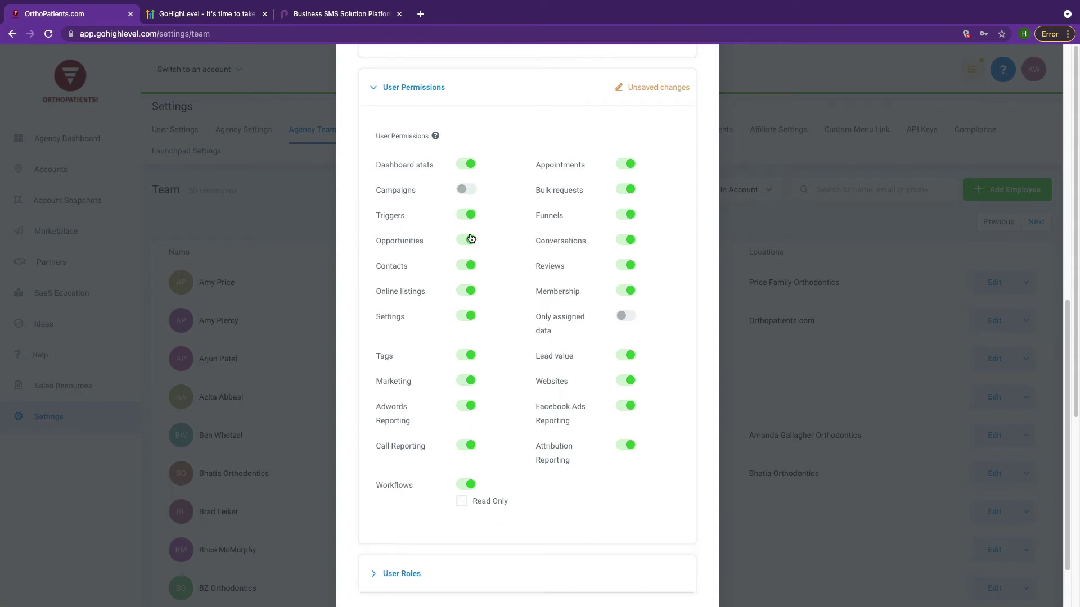
left_click(468, 242)
left_click(465, 270)
left_click(465, 291)
Assign the 123 Paris St account under the employee's user roles and close the form without saving.
scroll(544, 400, "down", 2)
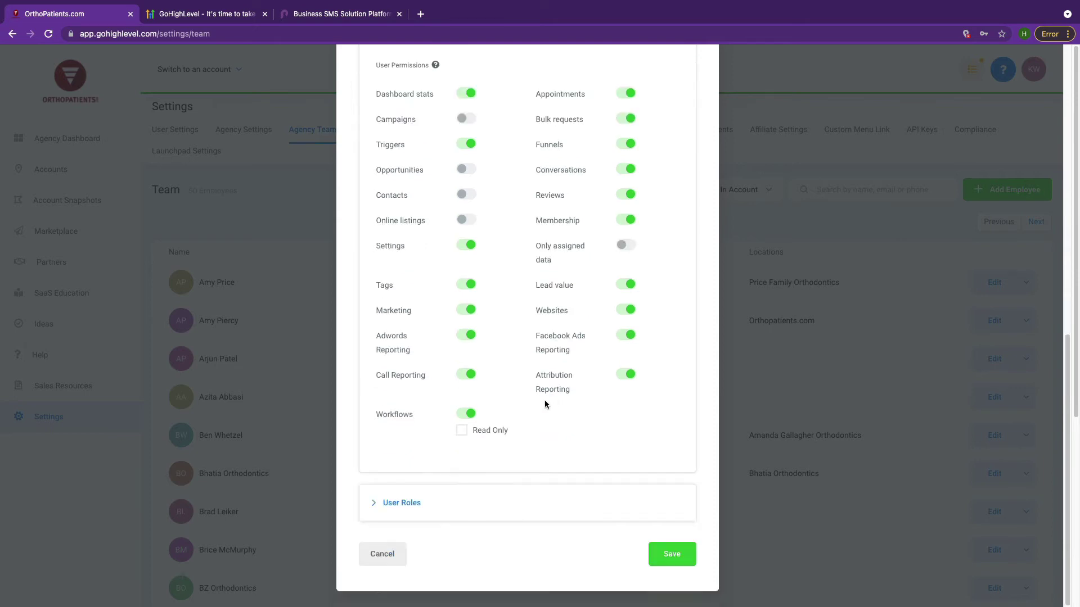
left_click(389, 504)
scroll(437, 427, "down", 3)
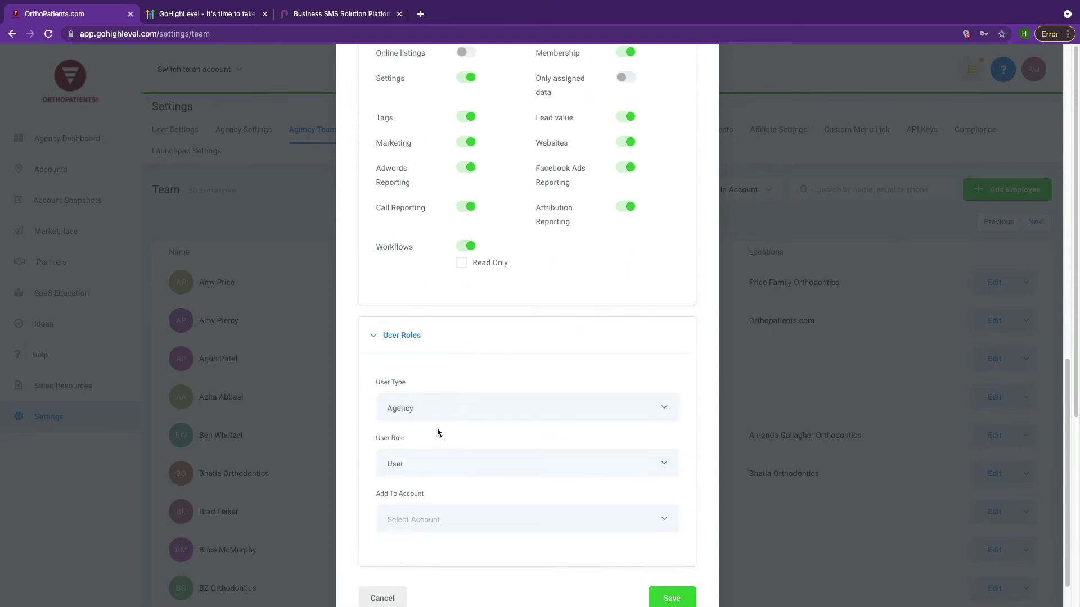
left_click(490, 481)
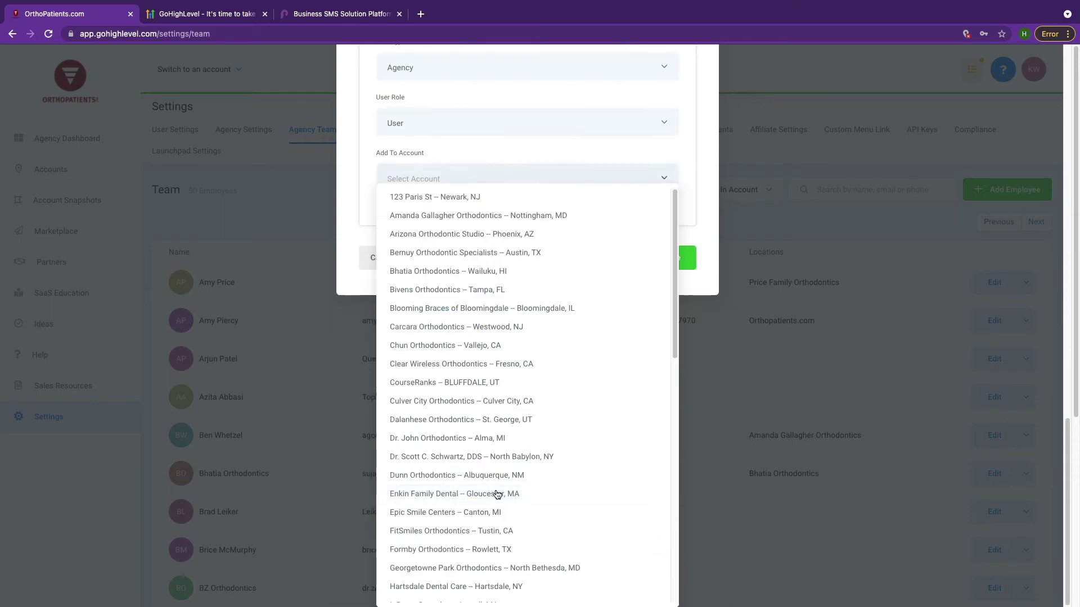
left_click(443, 200)
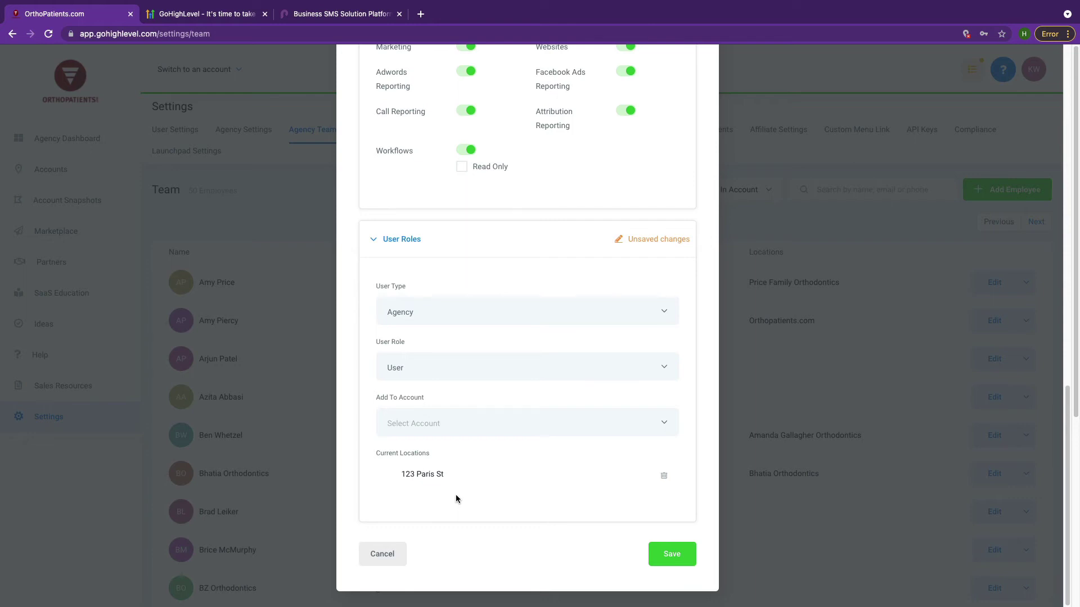
key("Escape")
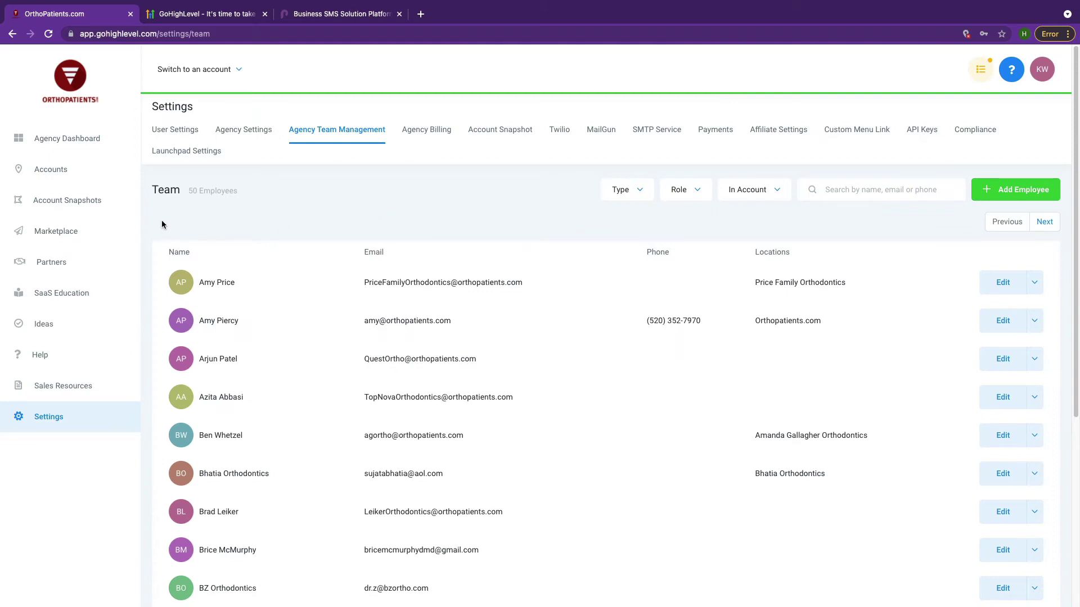
Start a new account from the accounts list using the Chiropractor Snapshot template.
left_click(68, 159)
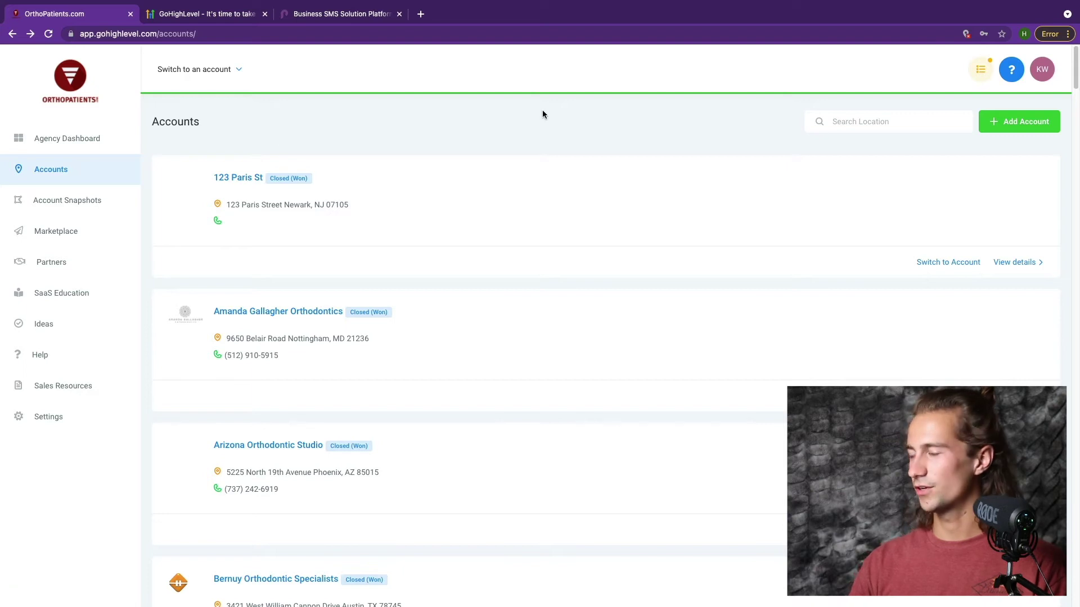
left_click(1027, 128)
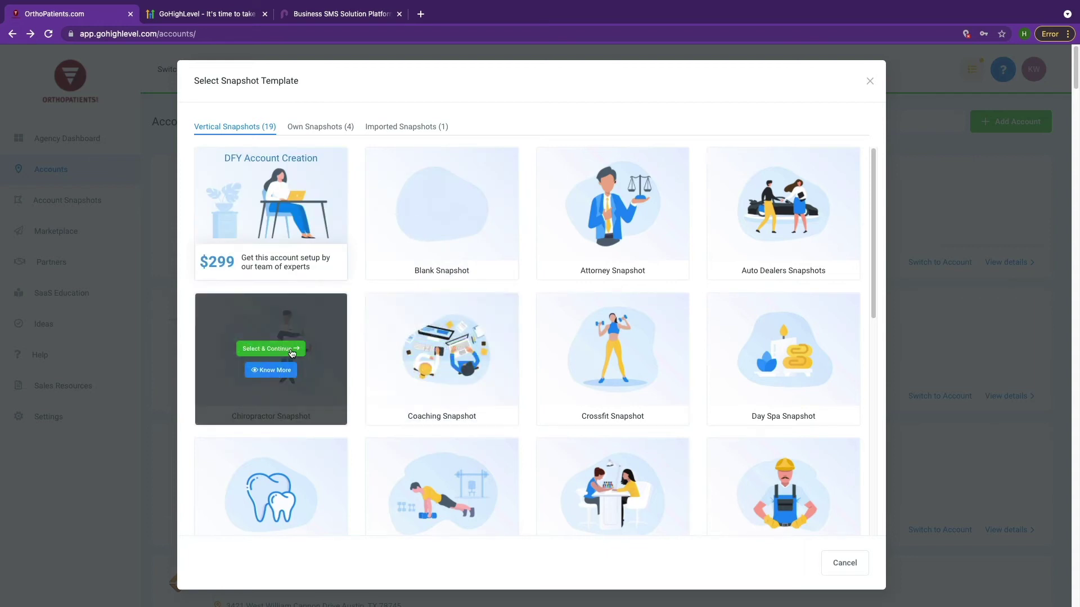
left_click(290, 350)
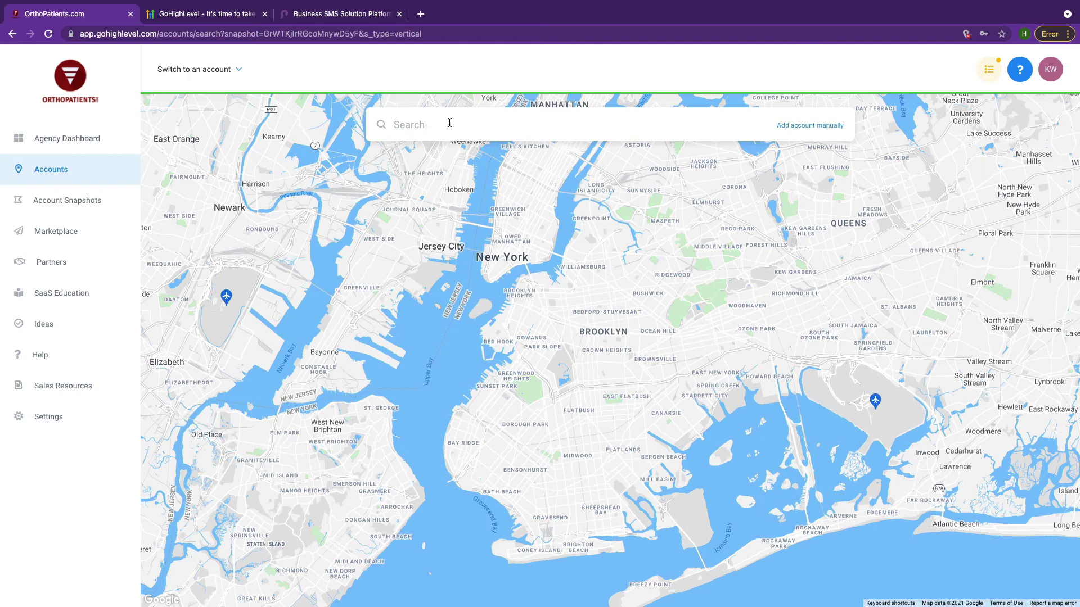
Search for "chiropractor" and choose the Brooklyn practice listed second among the businesses as the new account's business.
type("chiro")
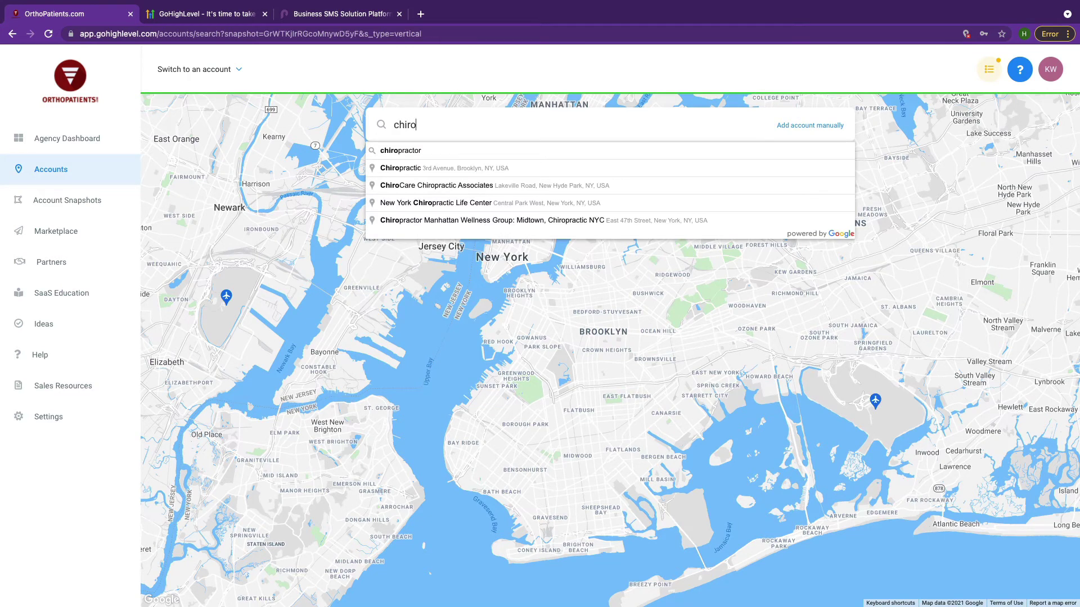
type("practor")
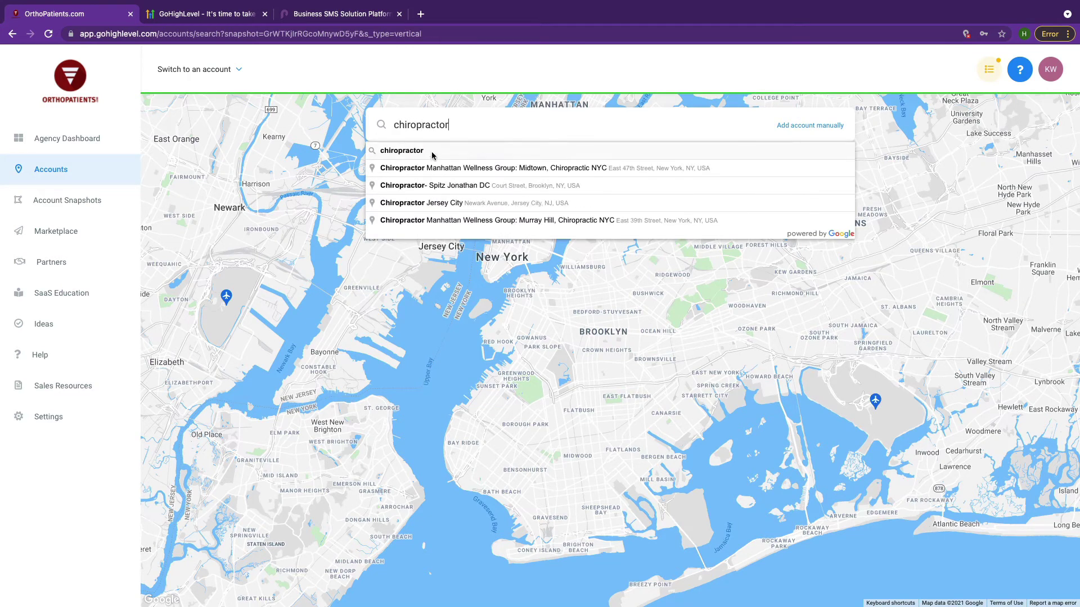
left_click(440, 185)
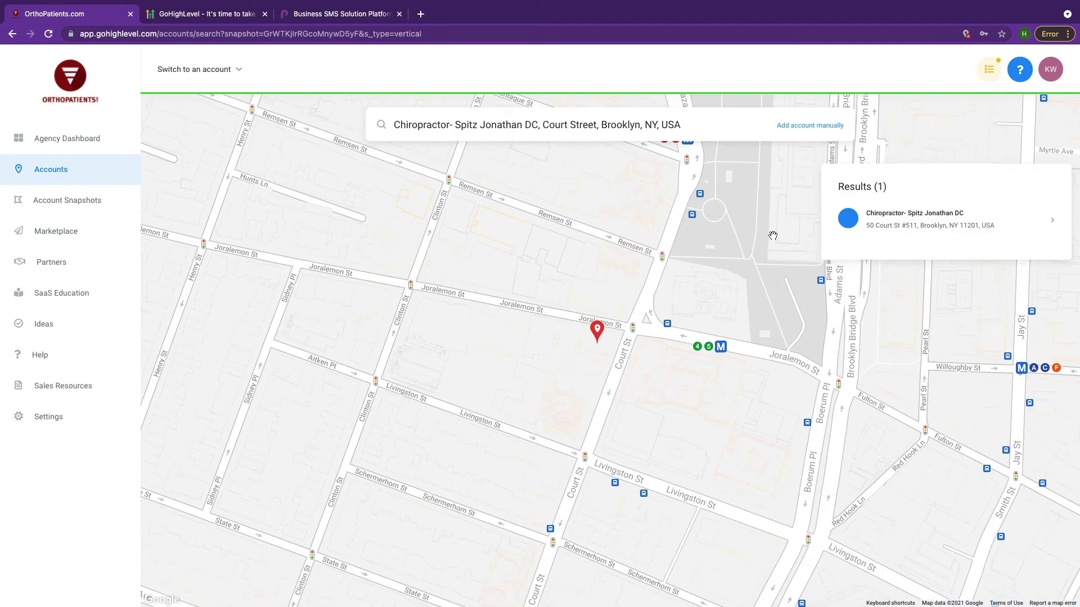
left_click(901, 224)
Fill in the account info with first name DEMO, last name Account and the contact's email address.
scroll(286, 312, "down", 5)
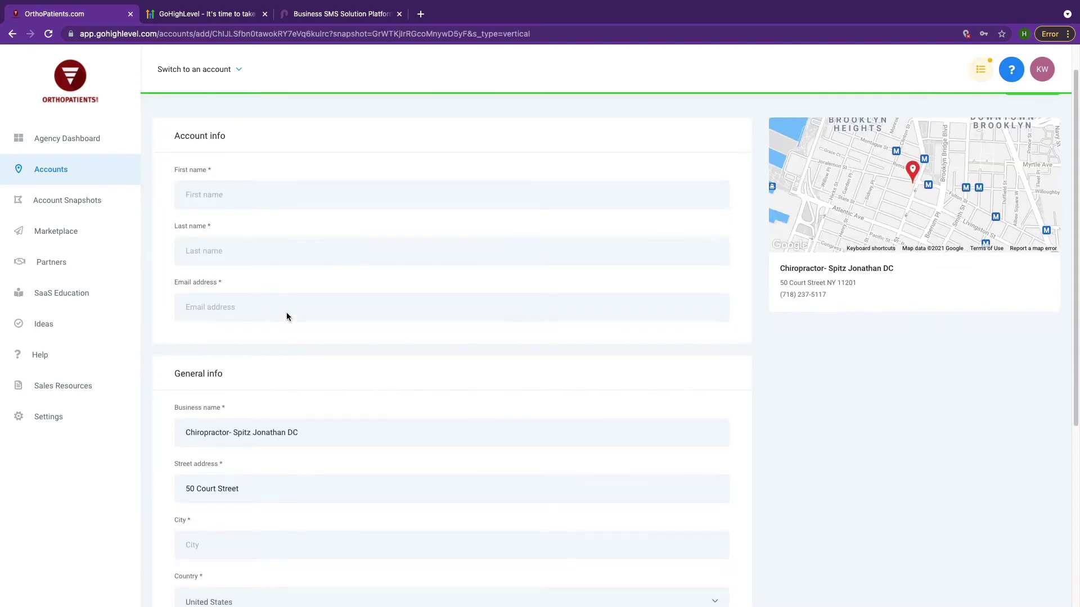
scroll(286, 312, "up", 5)
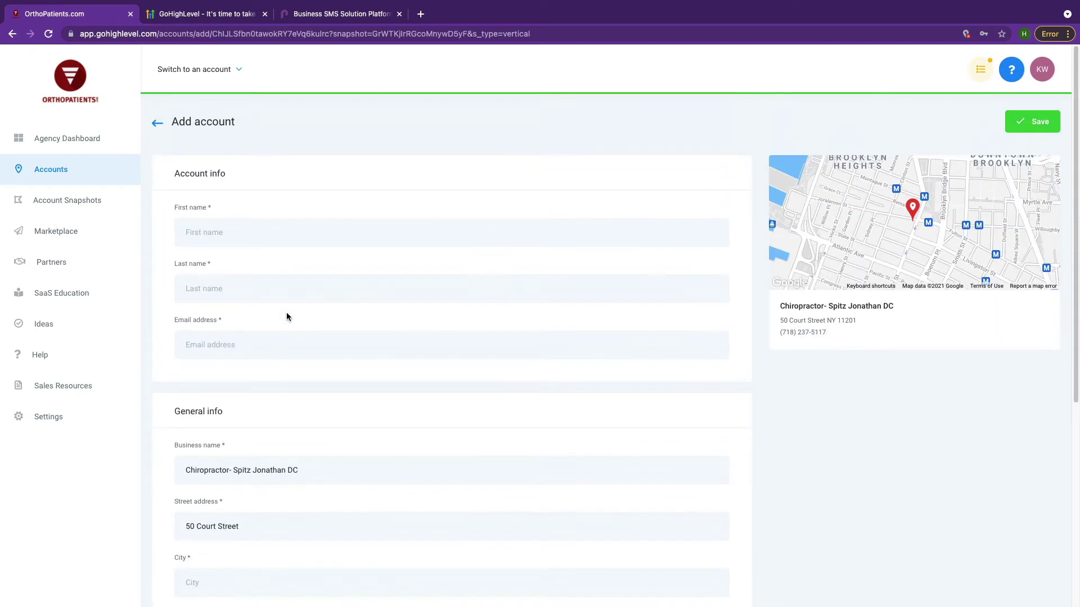
left_click(270, 237)
type("DEMO")
key("Tab")
type("Account")
key("Tab")
type("demo@account.com")
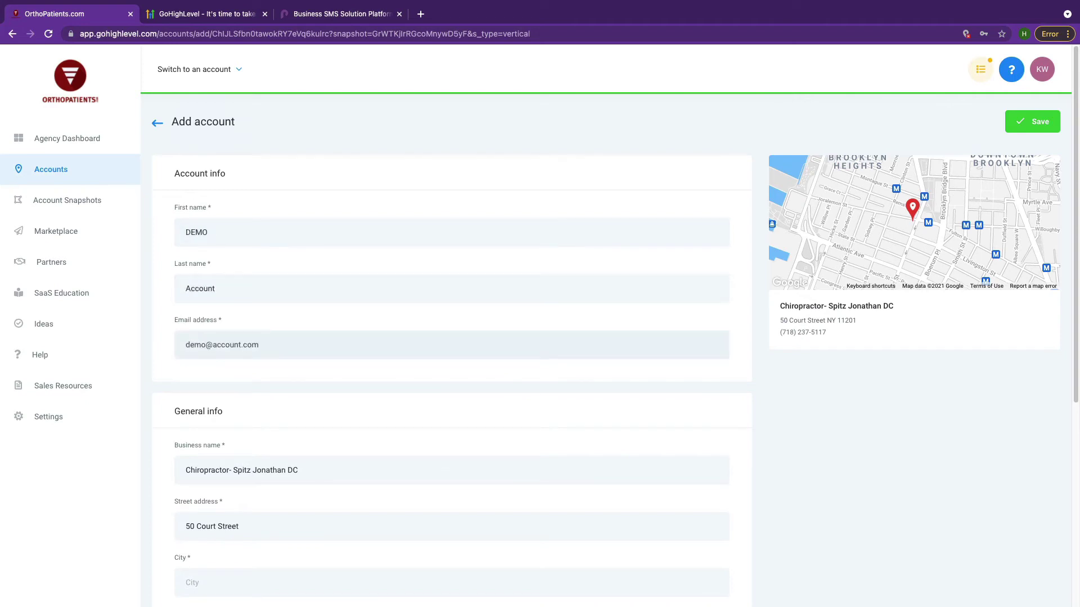
Set the city to New York City, save the new account and return to the accounts list.
left_click(1036, 122)
scroll(471, 222, "down", 3)
left_click(285, 413)
type("New Y")
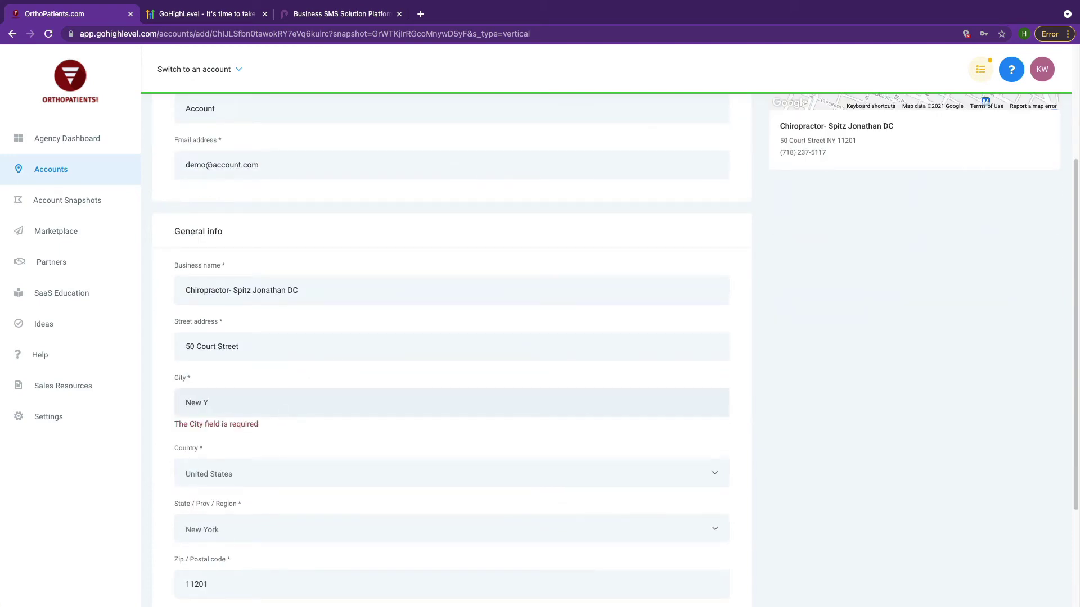
type("ork City")
scroll(595, 347, "up", 5)
left_click(1010, 123)
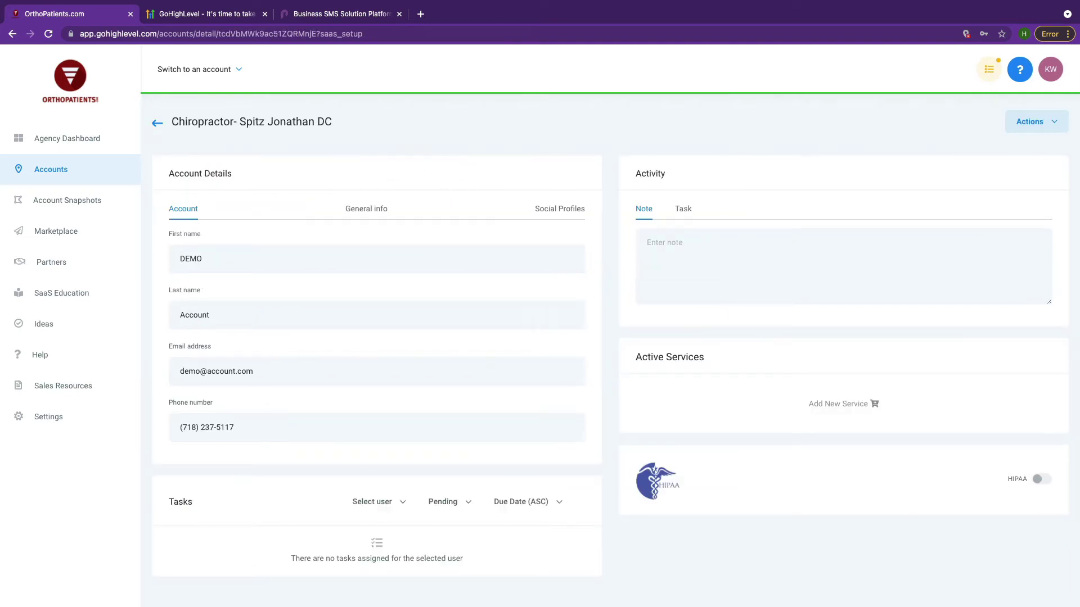
left_click(158, 123)
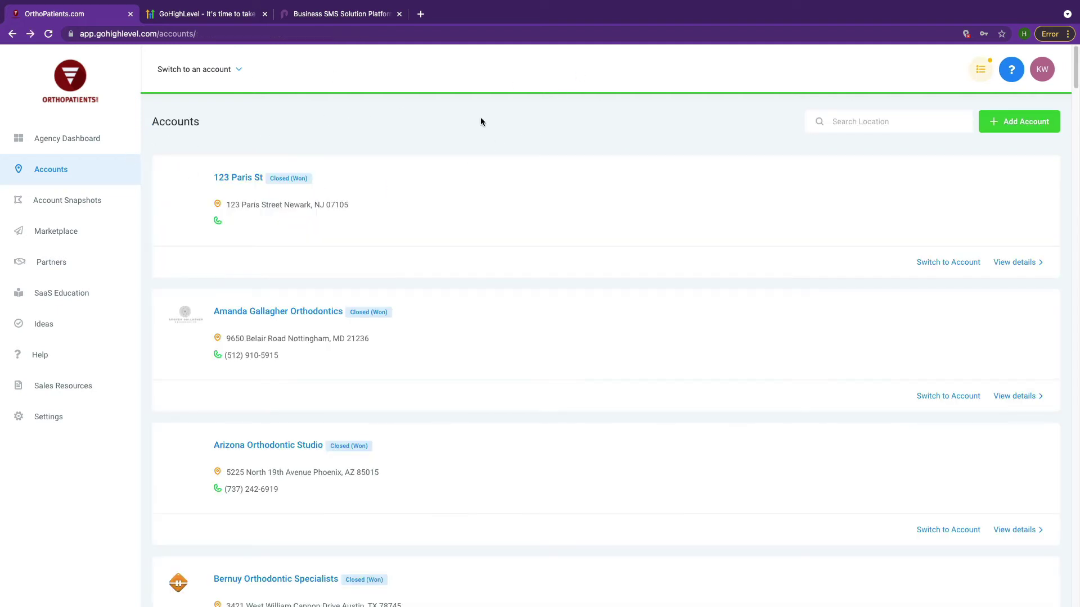
Search the accounts for "chiro" and switch to the newly created New York City chiropractor account.
left_click(897, 122)
type("chiro")
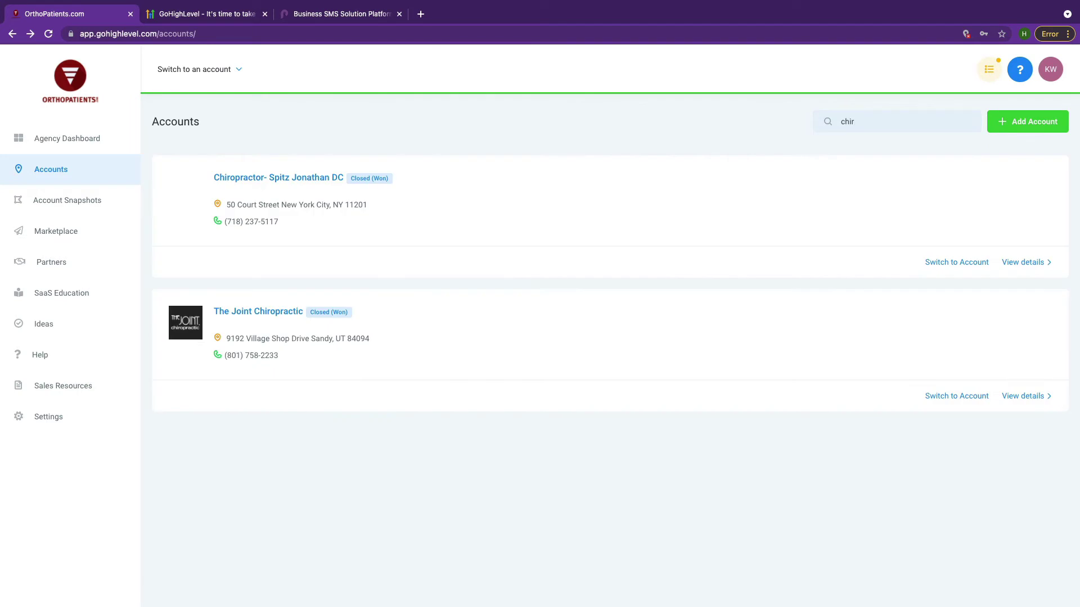
mouse_move(2, 3)
key("BackSpace")
left_click(937, 264)
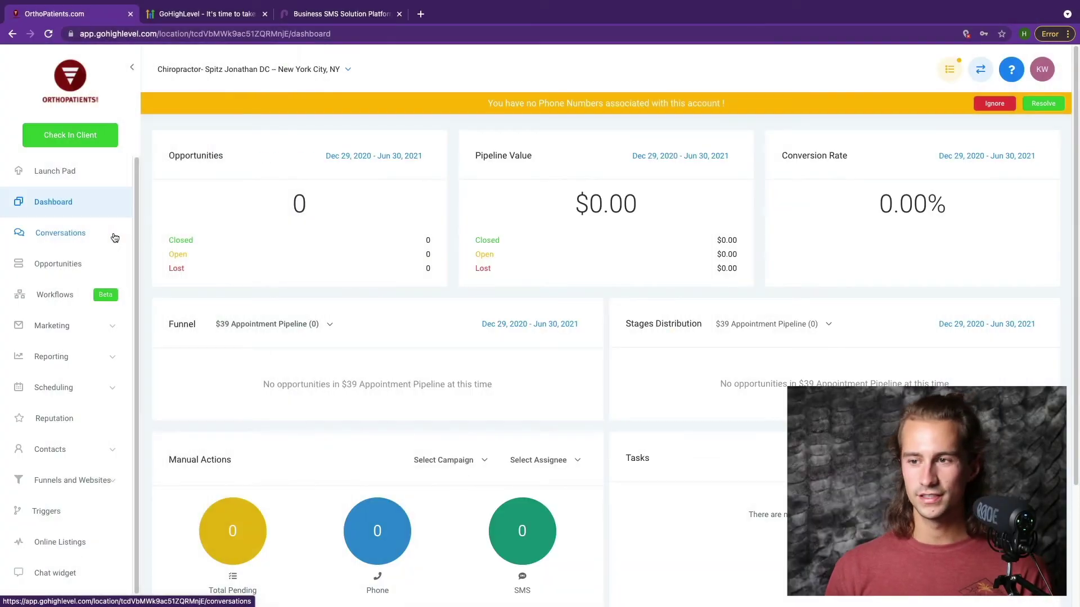
View the account's contacts list and its message conversations.
left_click(96, 449)
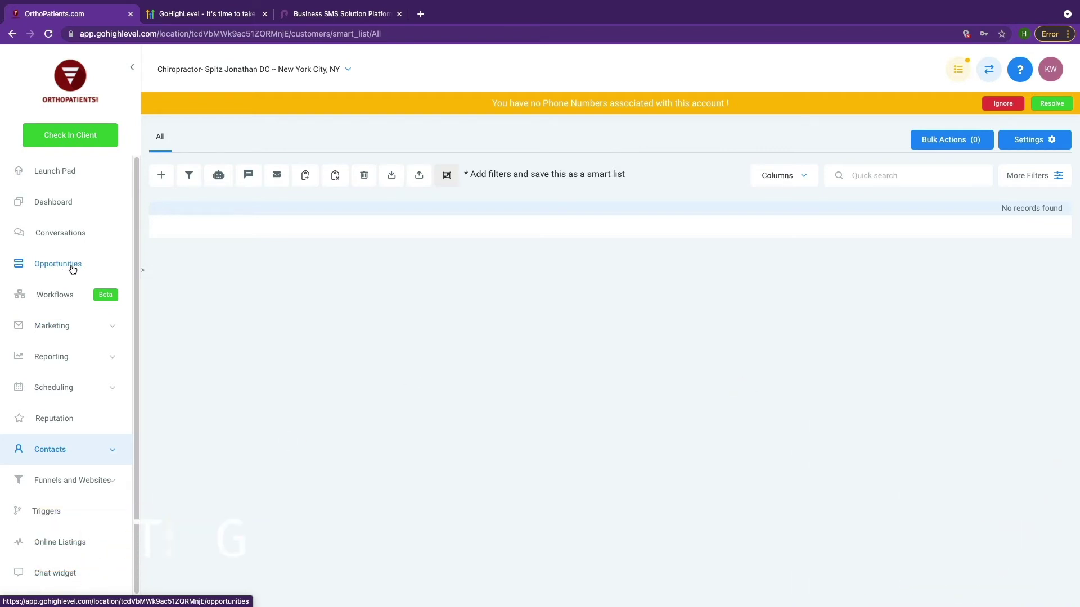
left_click(81, 236)
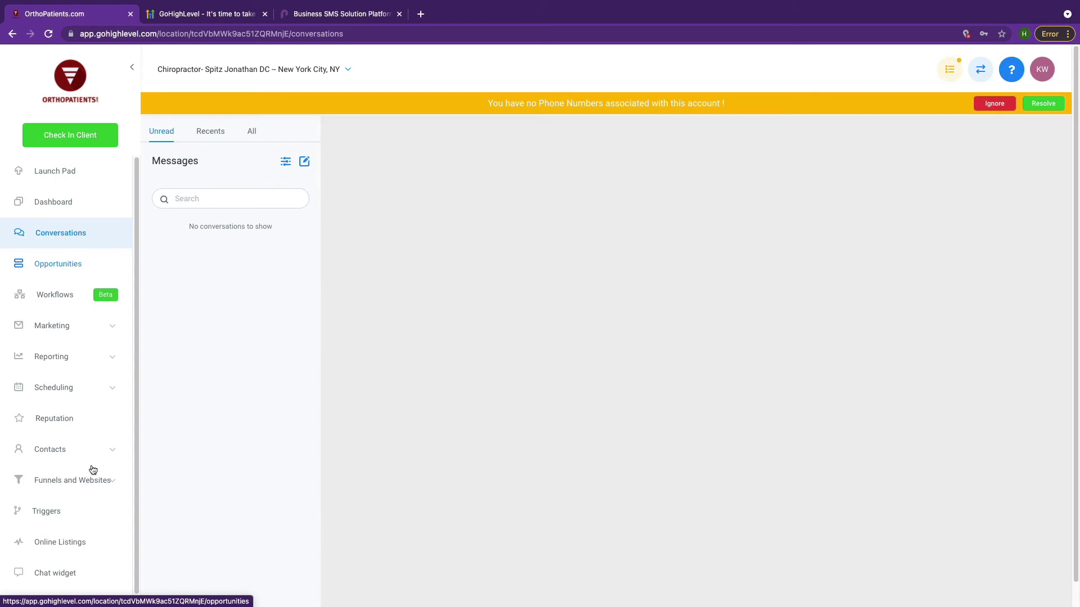
Open the F) Checkup Nurture campaign from the marketing campaigns and look through its SMS sequence.
left_click(53, 333)
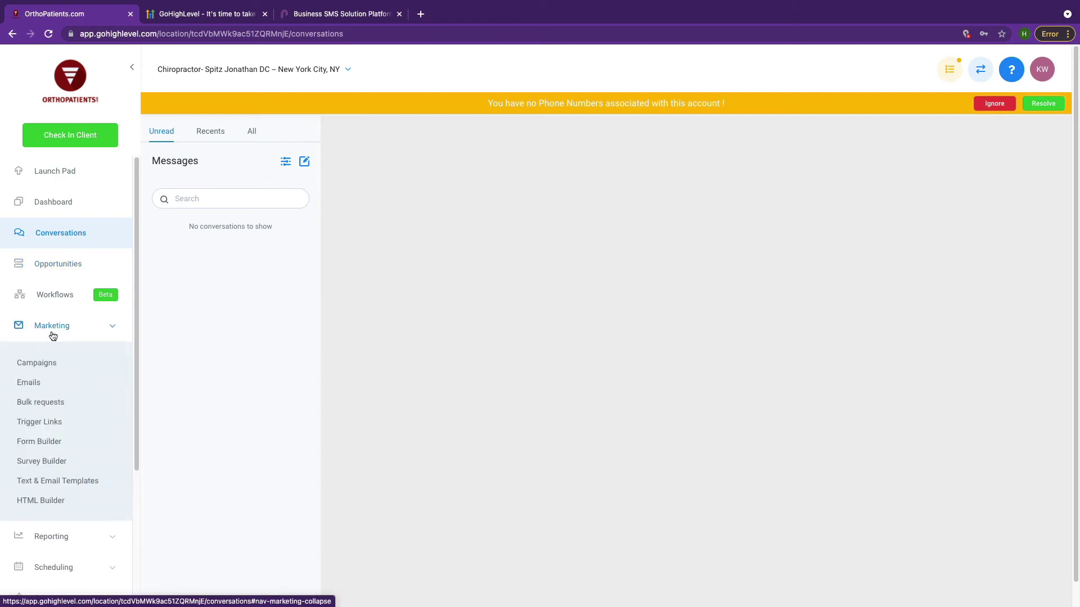
left_click(51, 368)
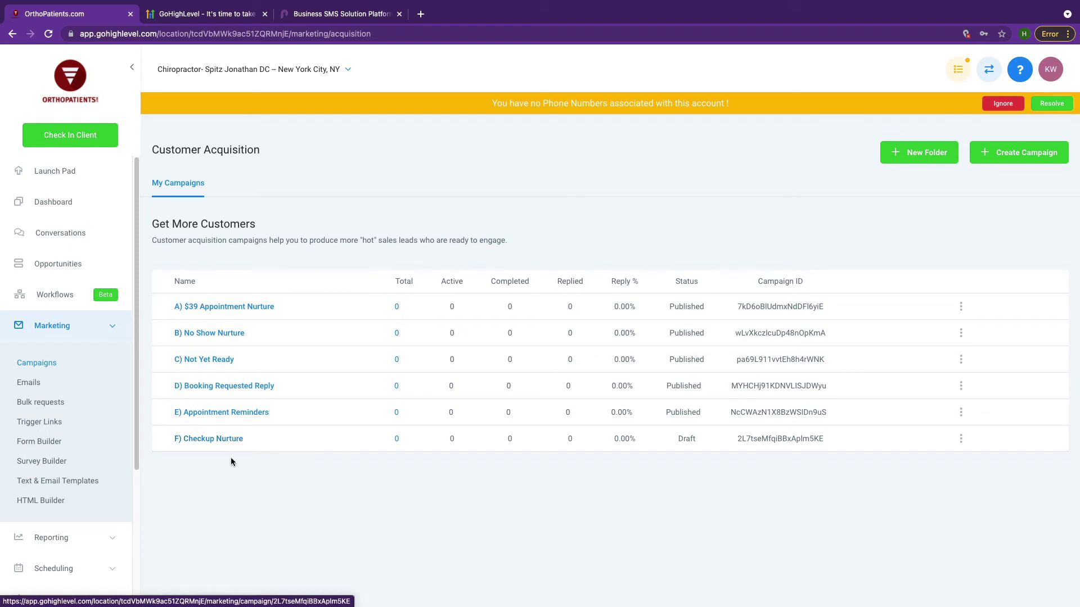
left_click(228, 440)
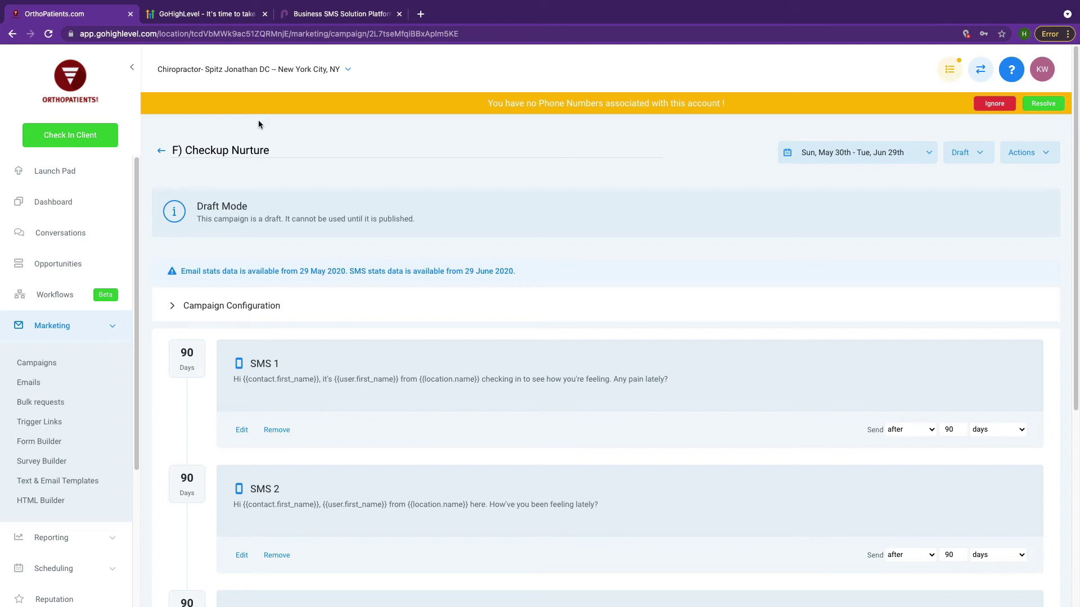
scroll(303, 299, "down", 1)
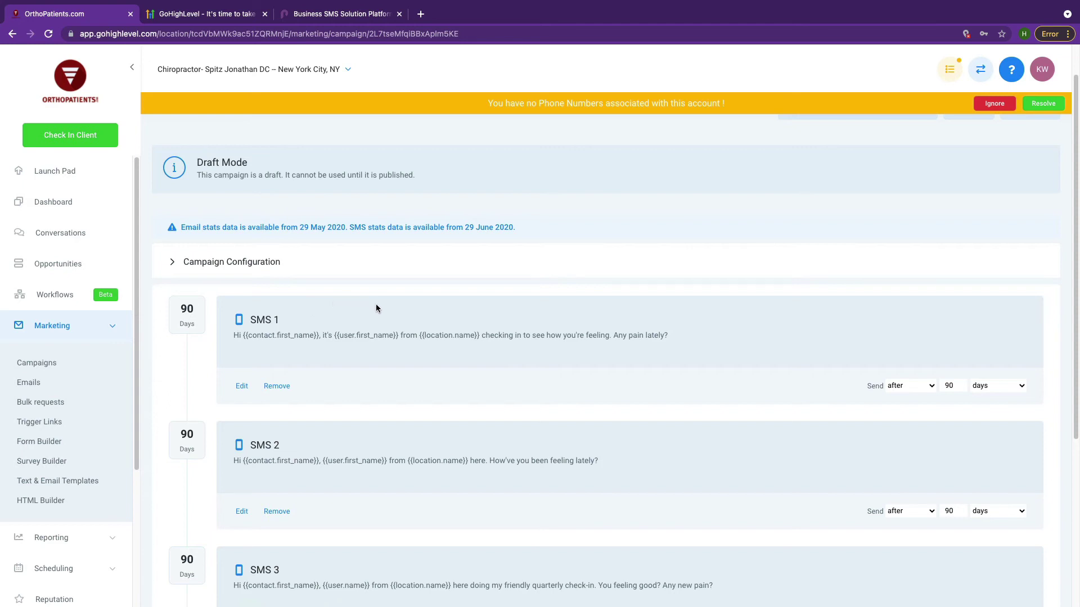
scroll(46, 399, "down", 3)
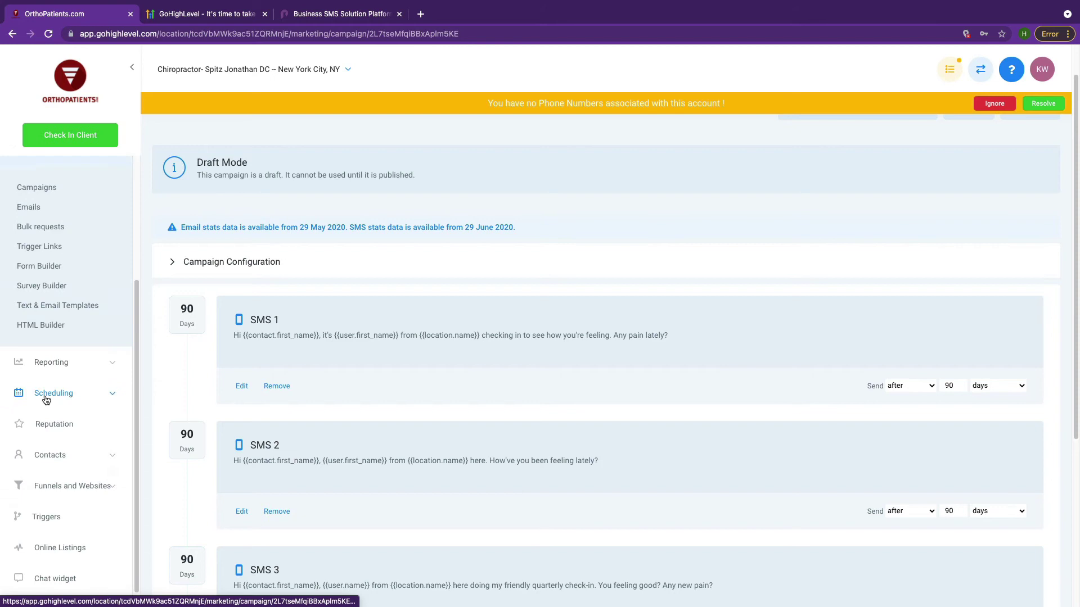
Return to the contacts smart lists and open the bulk automation action for contacts.
left_click(82, 451)
left_click(74, 475)
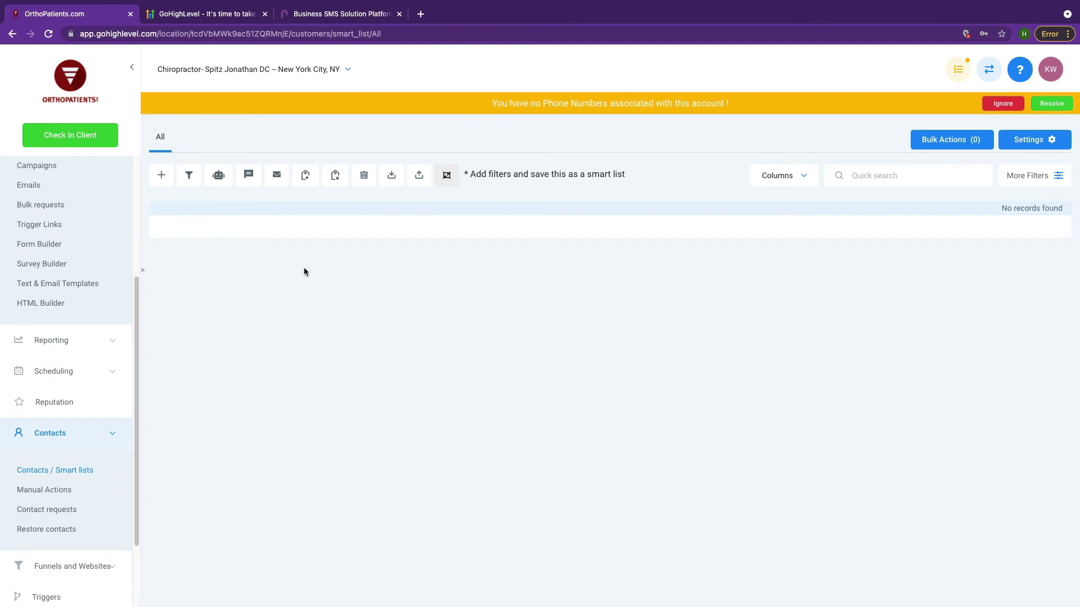
left_click(216, 179)
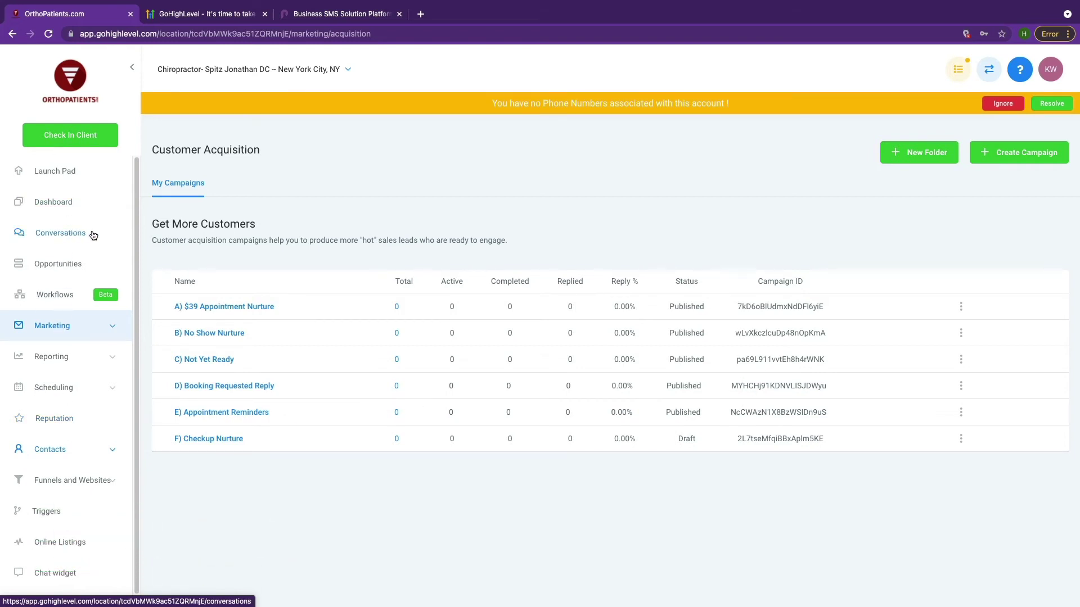
Open the A) $39 Appointment Nurture campaign and review its sequence of SMS, email, call and voicemail events.
left_click(106, 329)
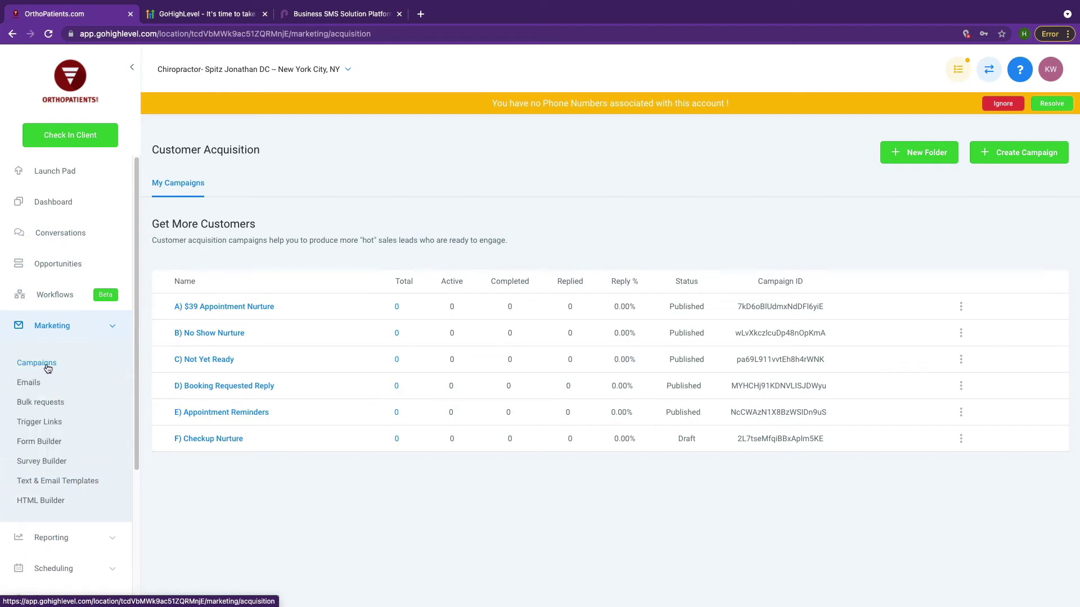
left_click(219, 307)
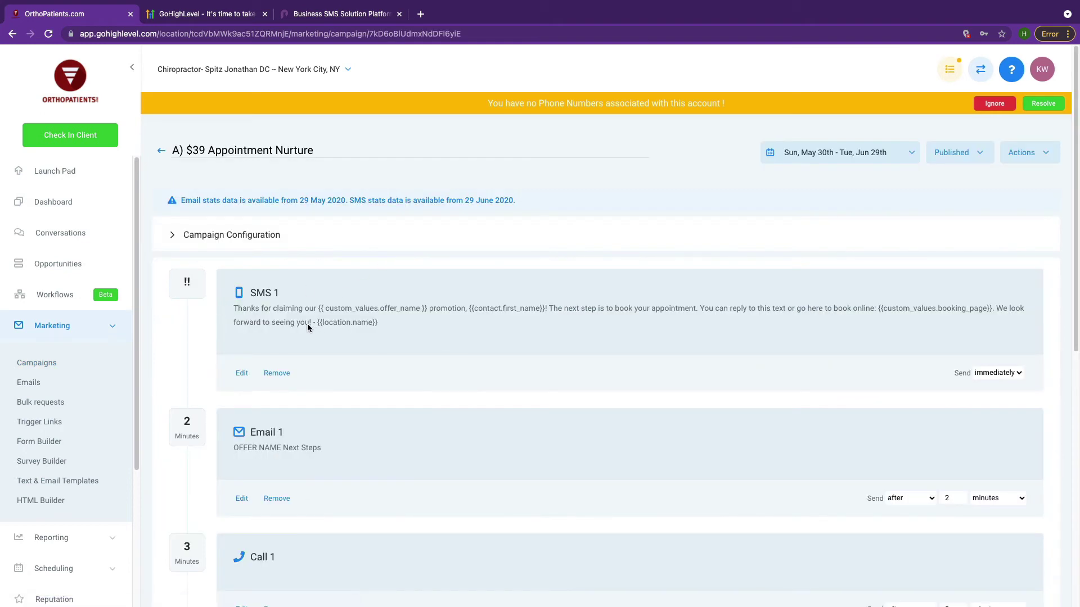
scroll(376, 295, "down", 1)
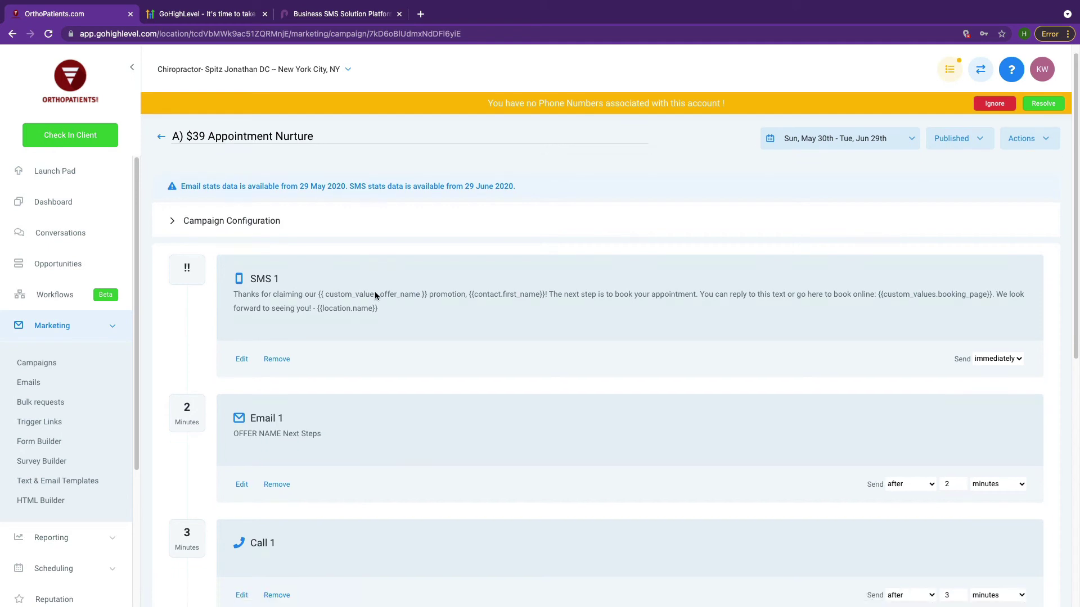
scroll(302, 443, "down", 5)
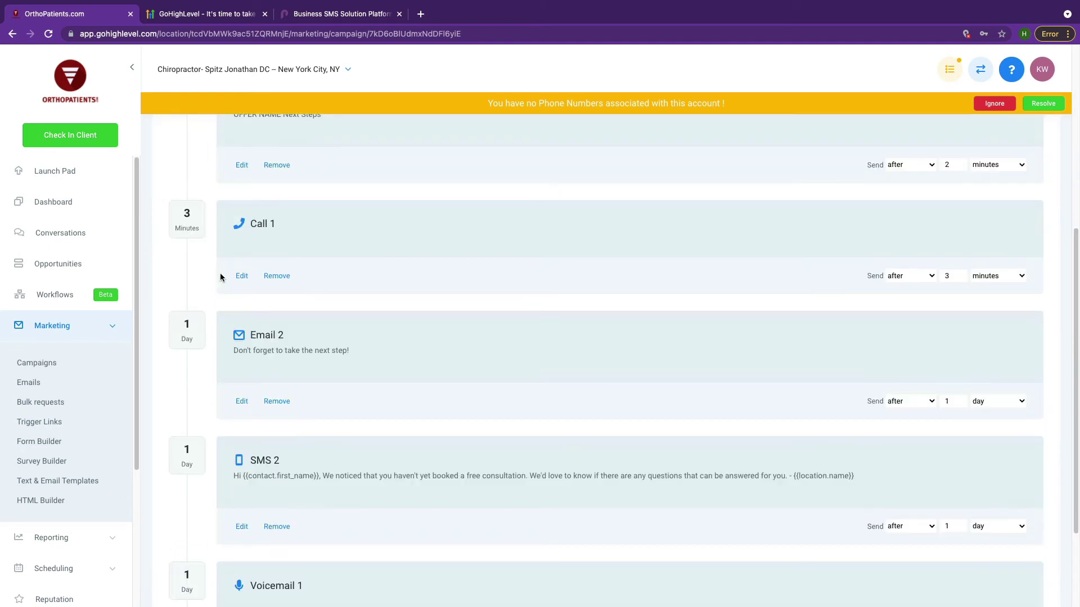
scroll(304, 281, "up", 6)
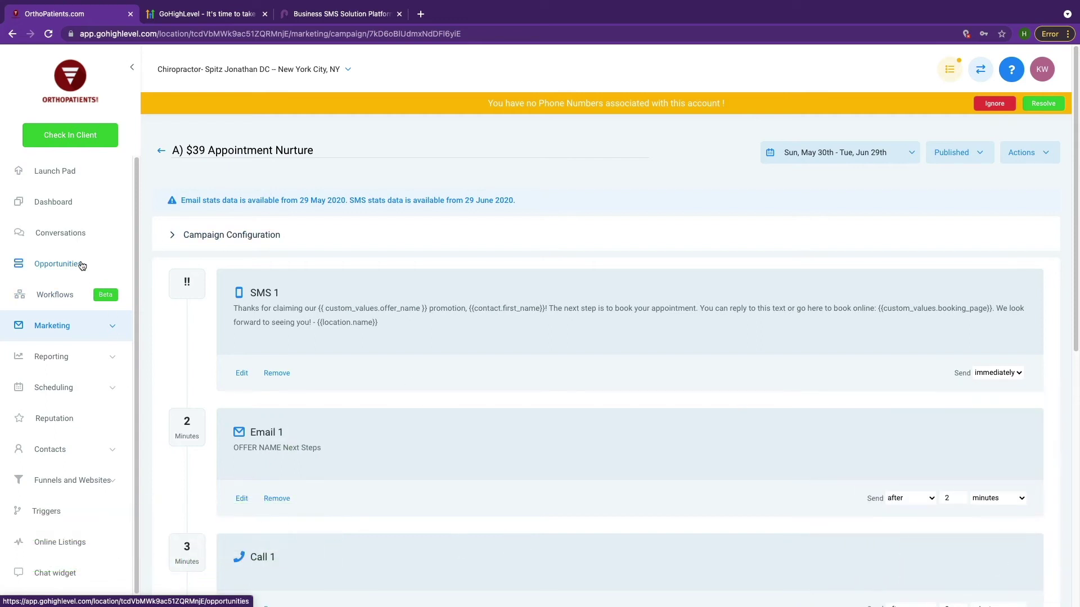
View the account's dashboard and opportunities pipeline, and open its funnels.
left_click(73, 207)
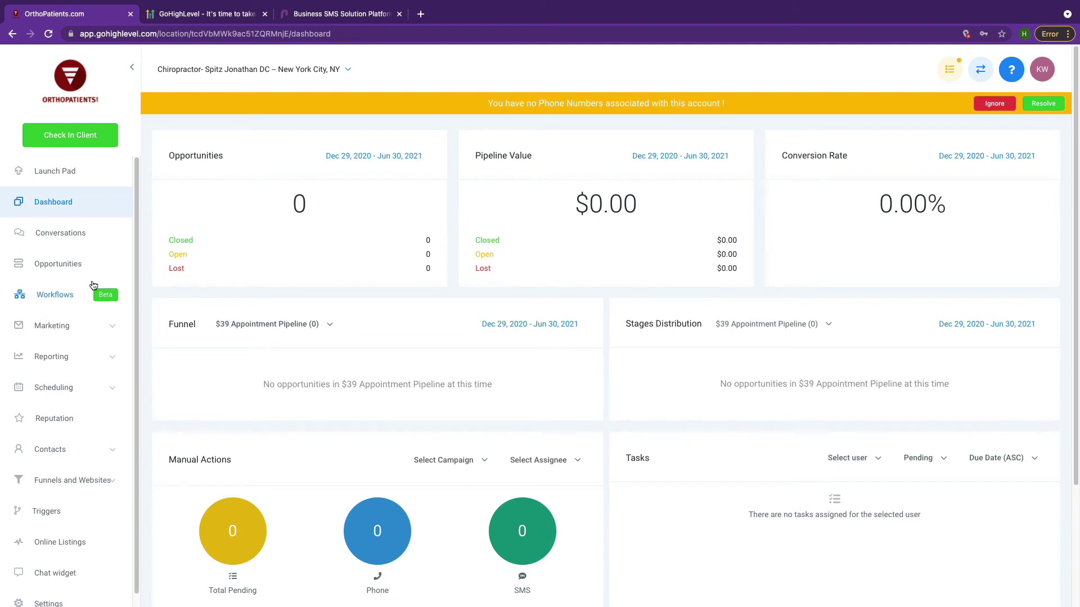
left_click(74, 266)
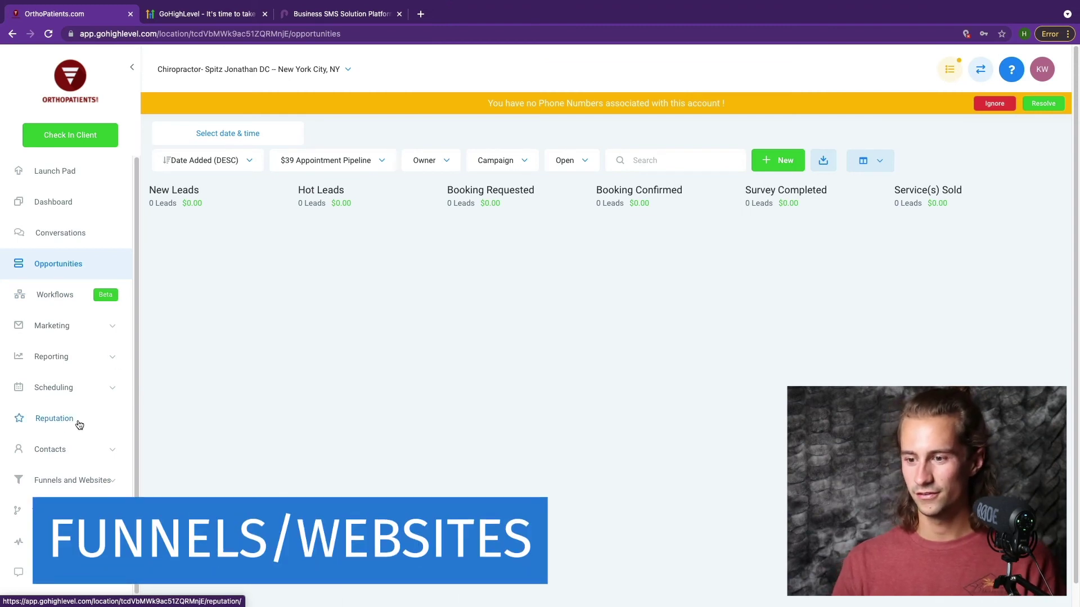
left_click(83, 482)
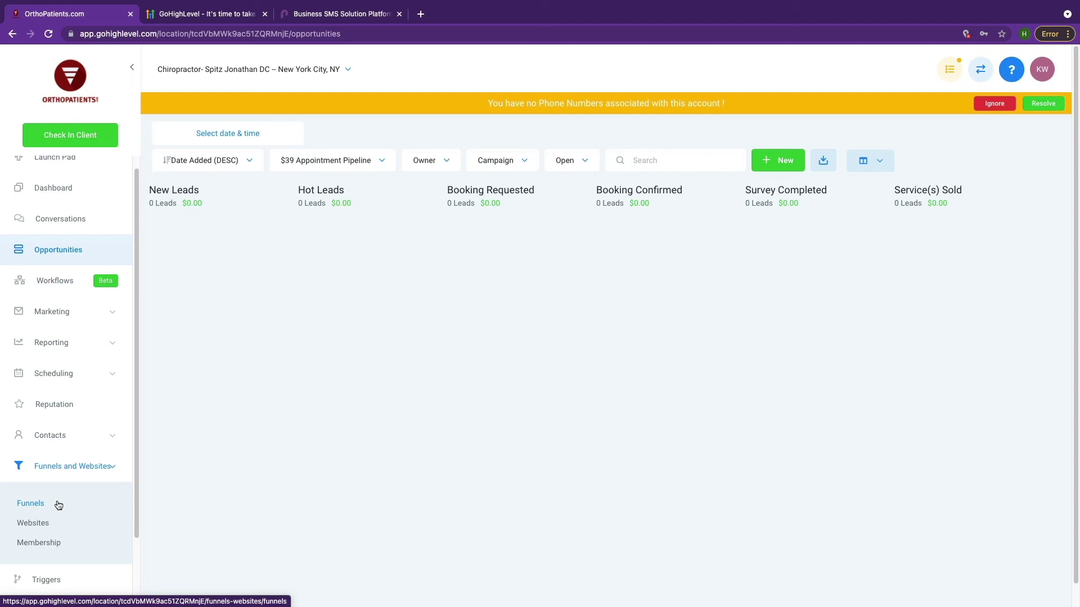
left_click(30, 503)
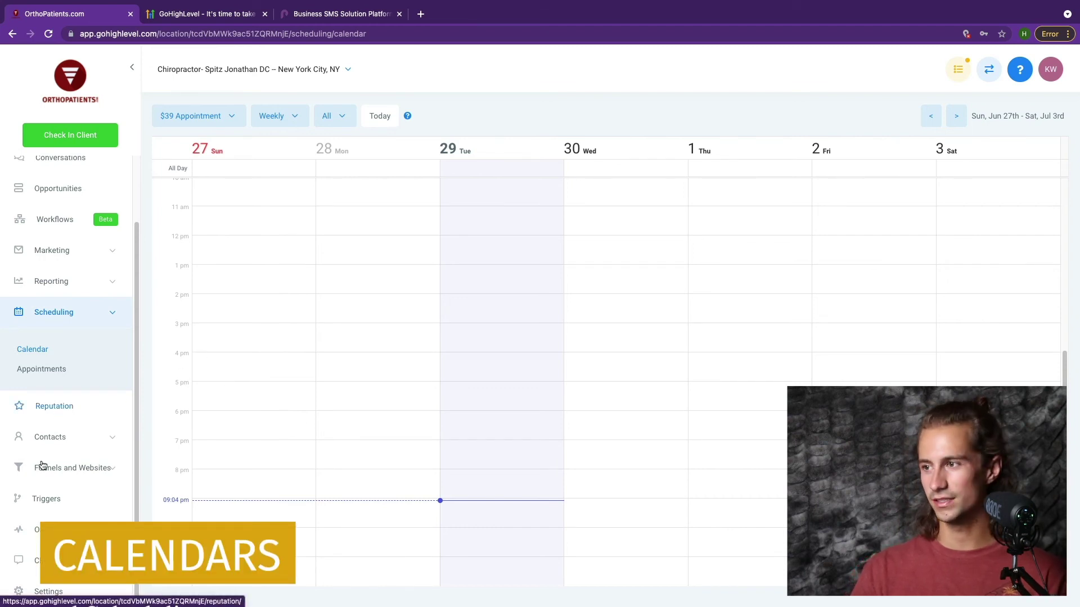
Open a new calendar form from the account's calendar settings and look through its Team & Event Setup and Availability stages.
left_click(49, 590)
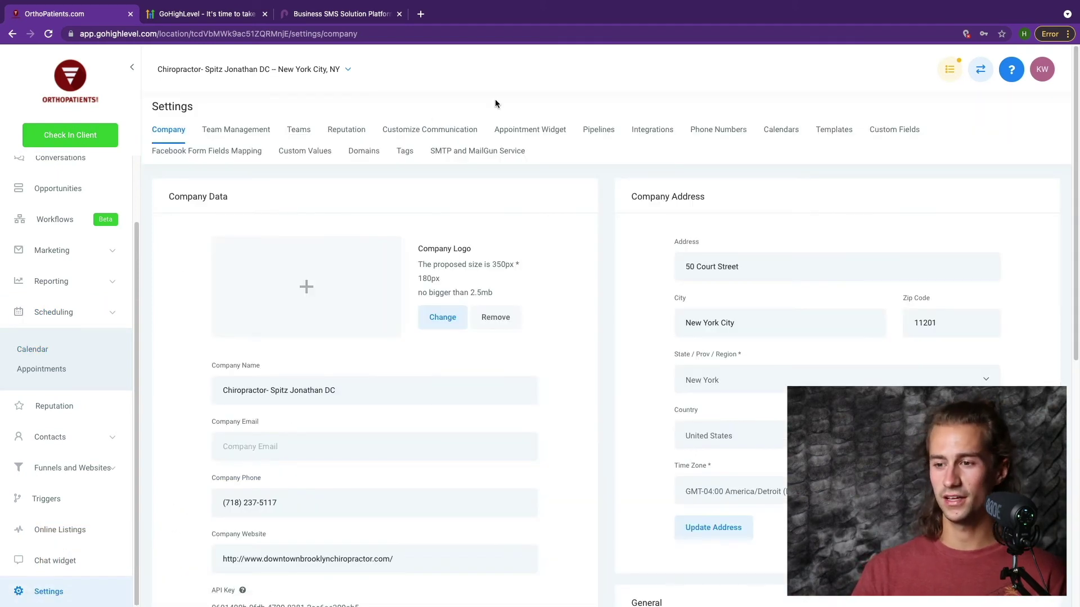
left_click(786, 128)
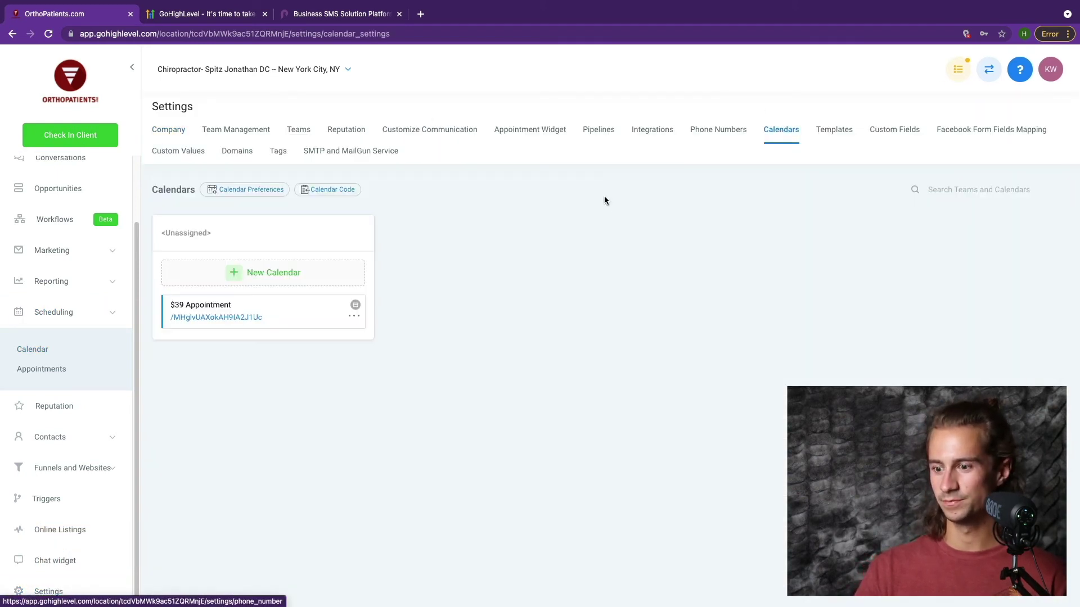
left_click(265, 279)
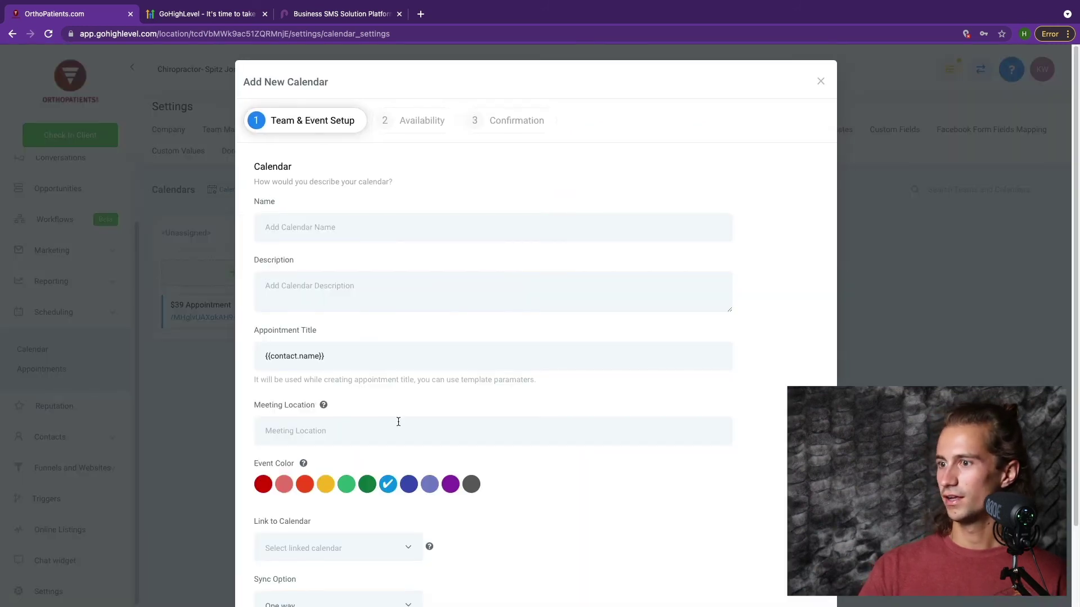
scroll(415, 417, "down", 1)
scroll(415, 417, "up", 1)
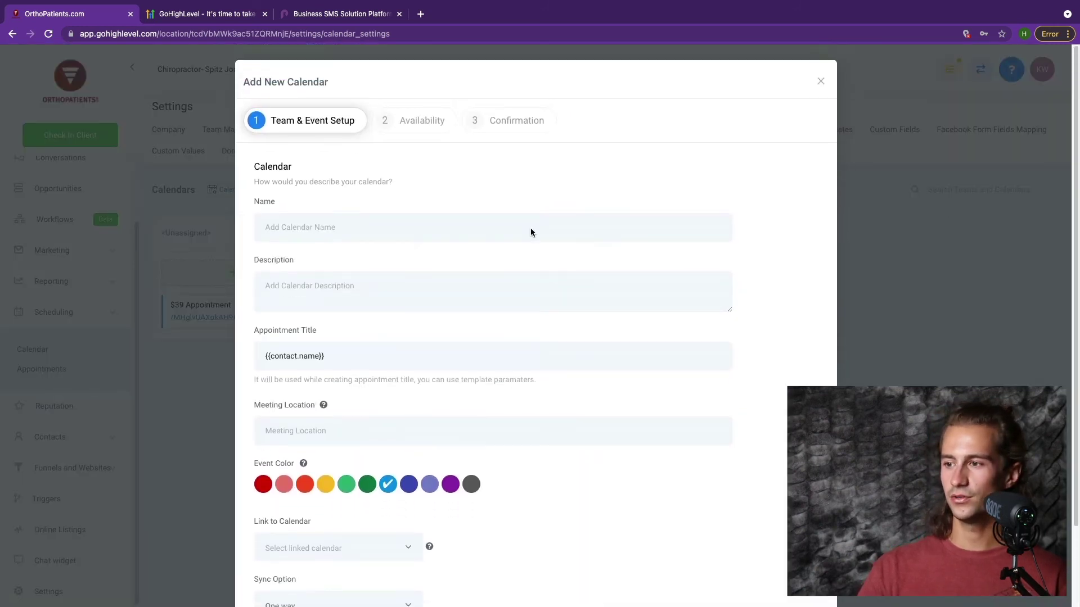
left_click(420, 126)
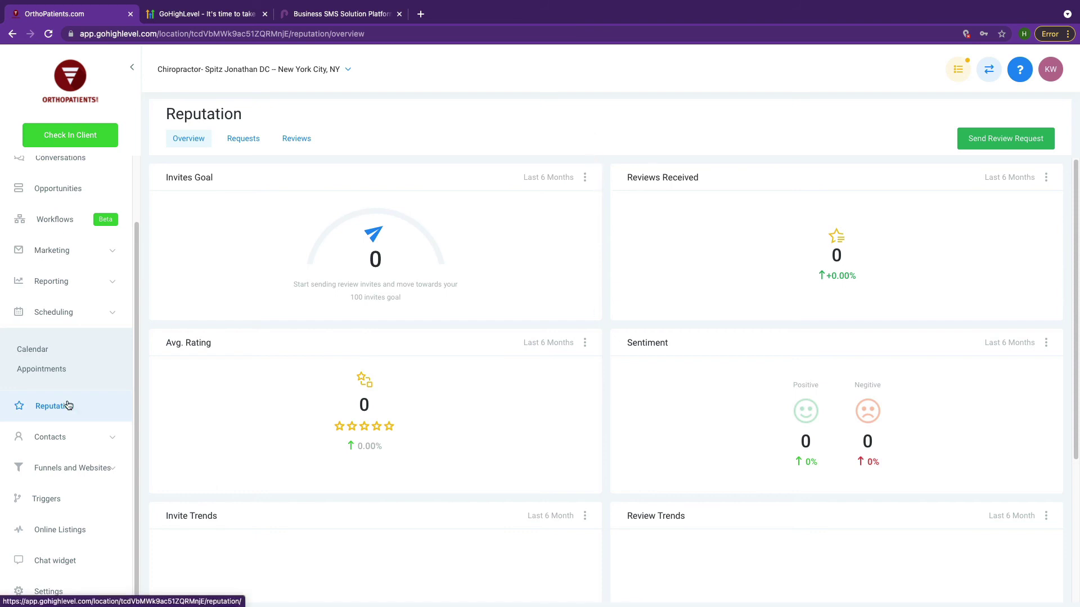
View the account's online listings and its membership area for hosting courses.
left_click(78, 537)
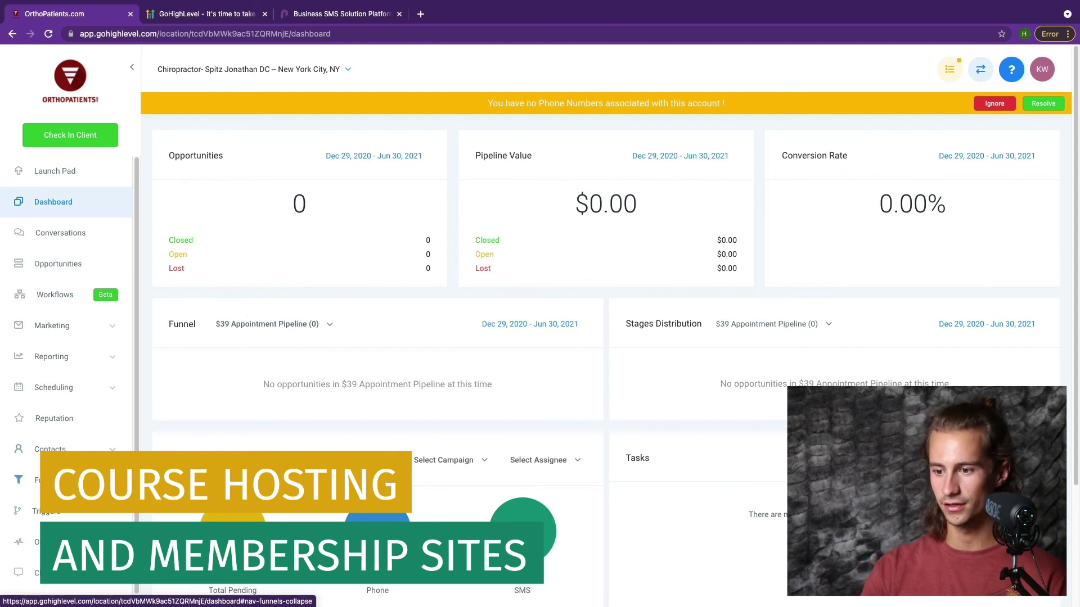
left_click(19, 480)
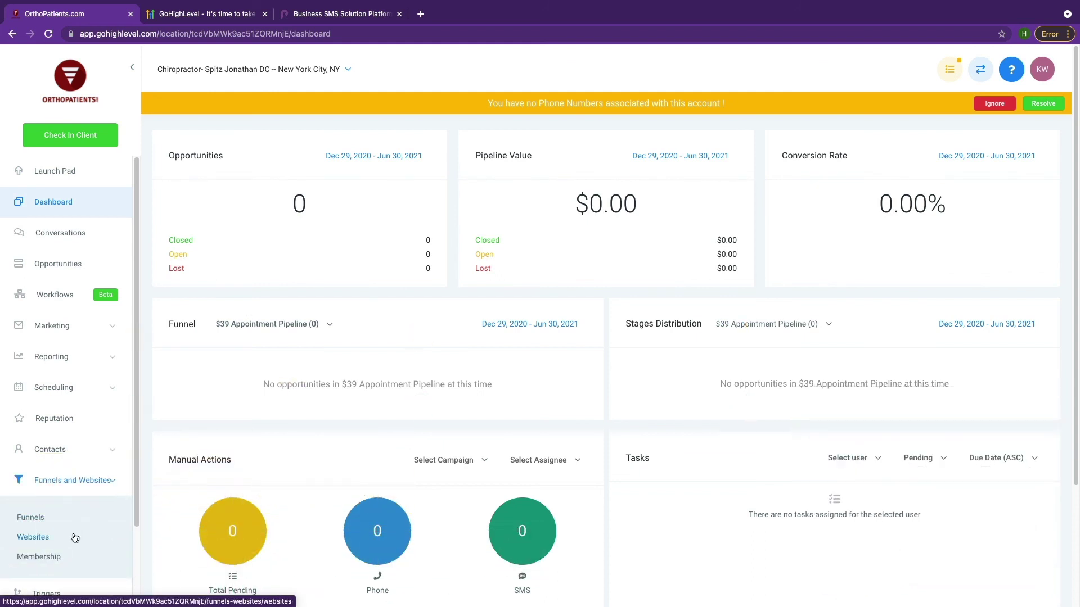
left_click(49, 556)
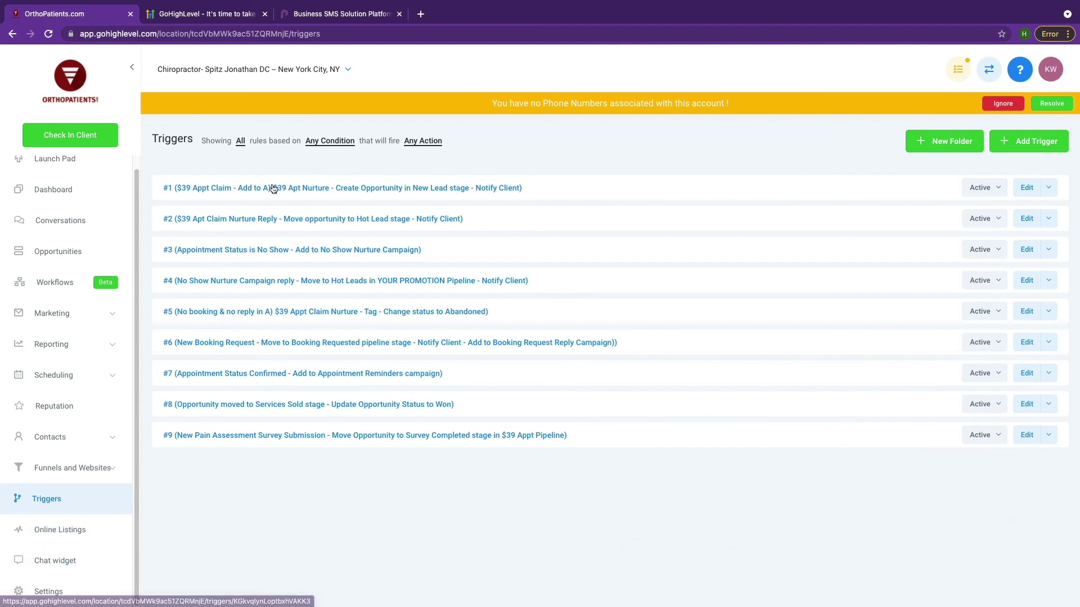
Open the #1 $39 Appt Claim trigger and examine its form-submitted event, campaign, opportunity and email actions.
left_click(274, 188)
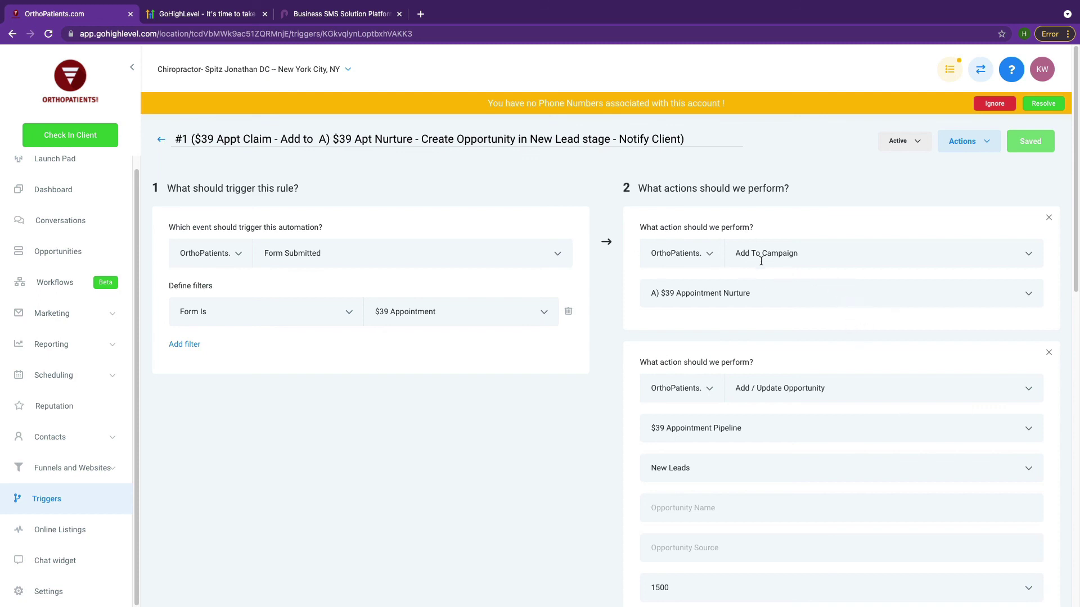
scroll(810, 390, "down", 1)
scroll(811, 394, "down", 5)
scroll(810, 393, "up", 2)
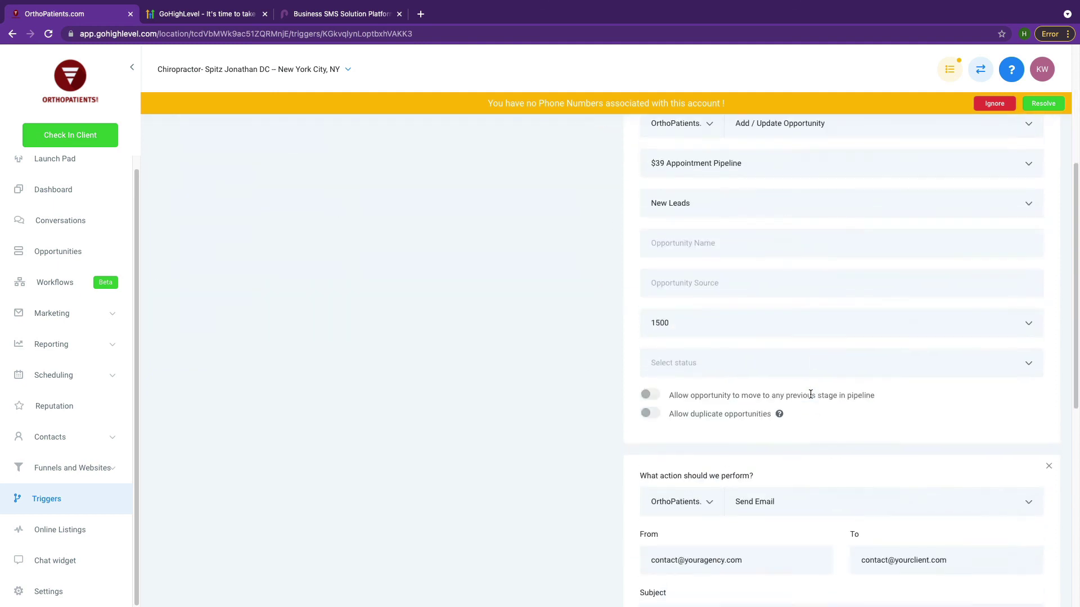
scroll(785, 384, "down", 6)
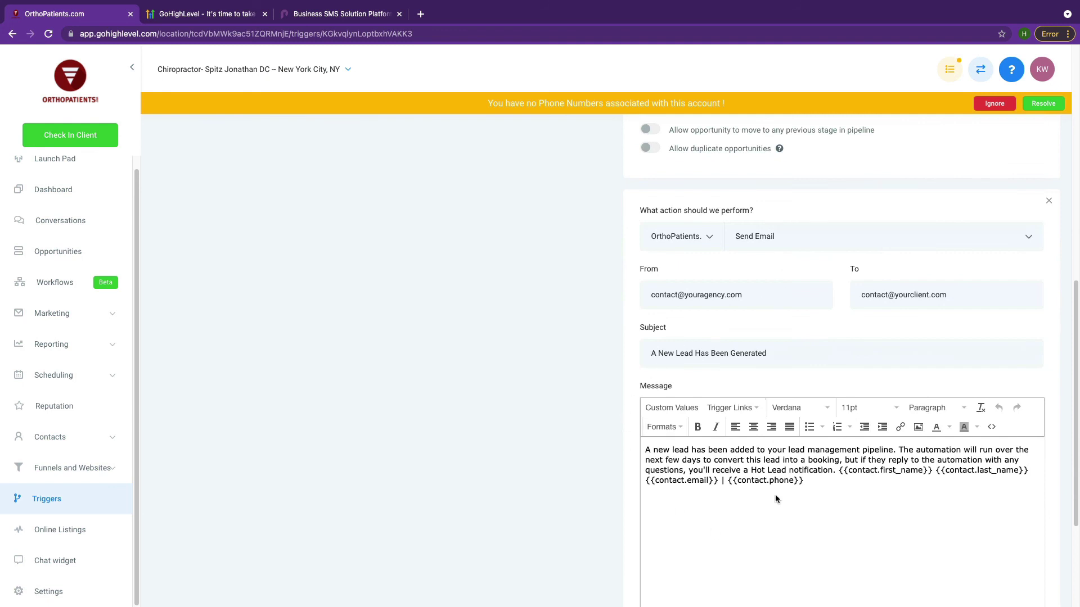
scroll(621, 411, "down", 3)
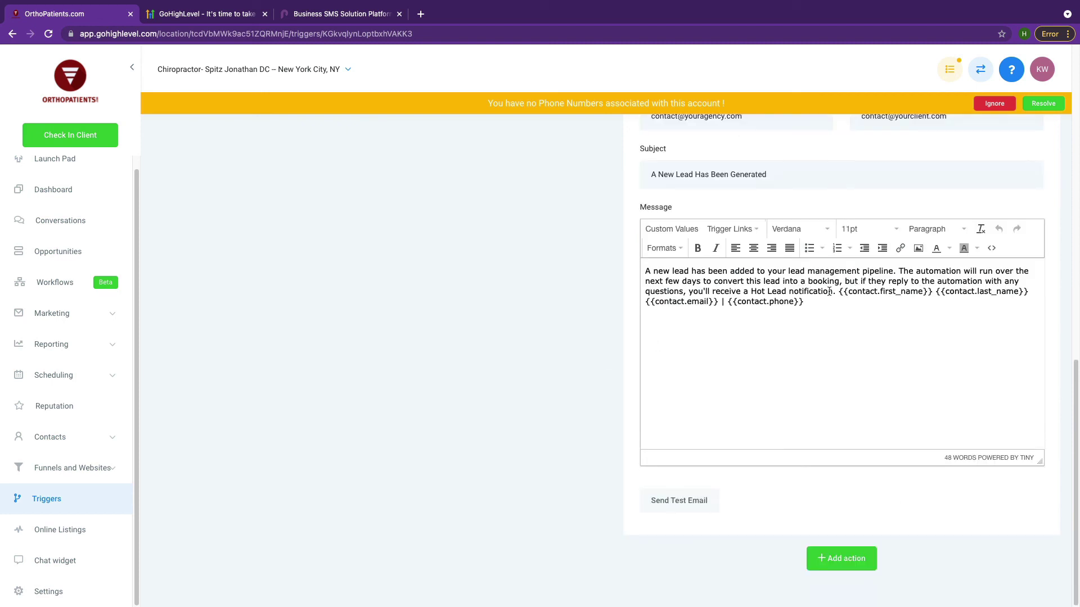
scroll(825, 291, "up", 3)
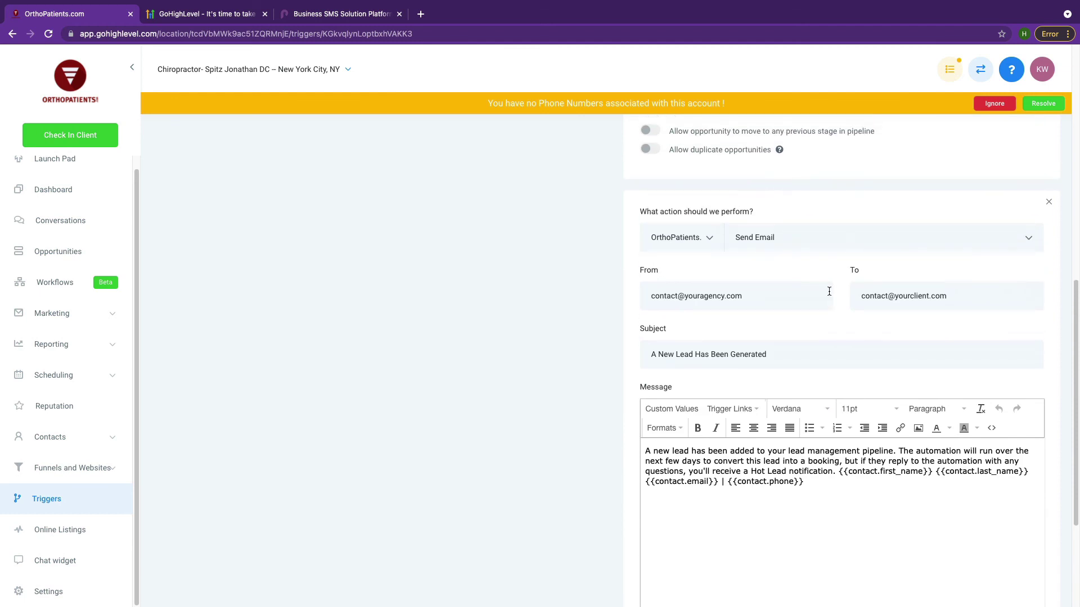
Create a new workflow using the Recipe - Appointment Booking template and review its branching actions.
left_click(80, 283)
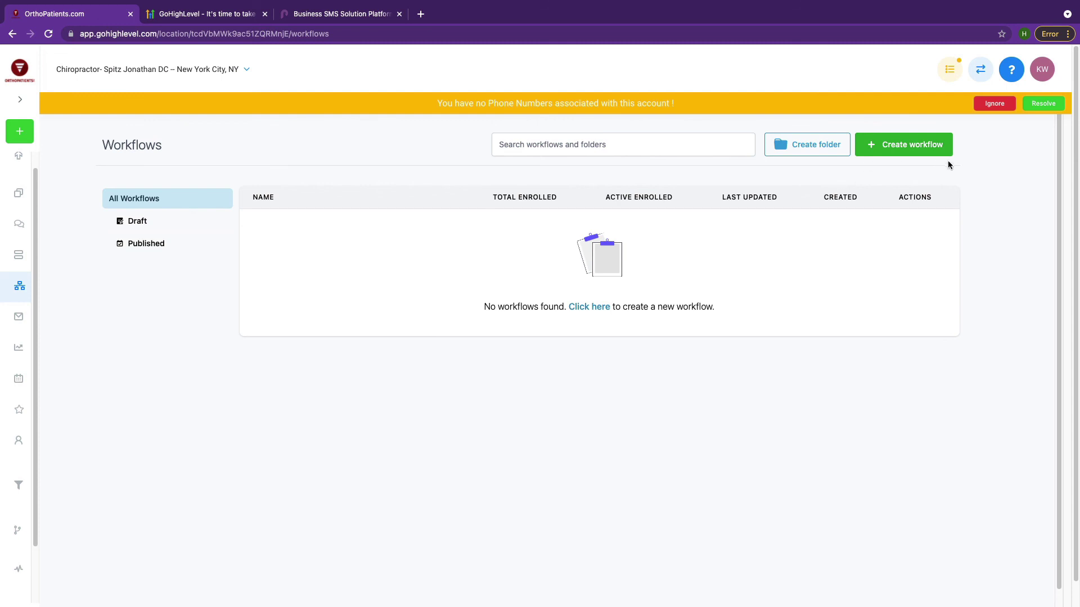
left_click(938, 149)
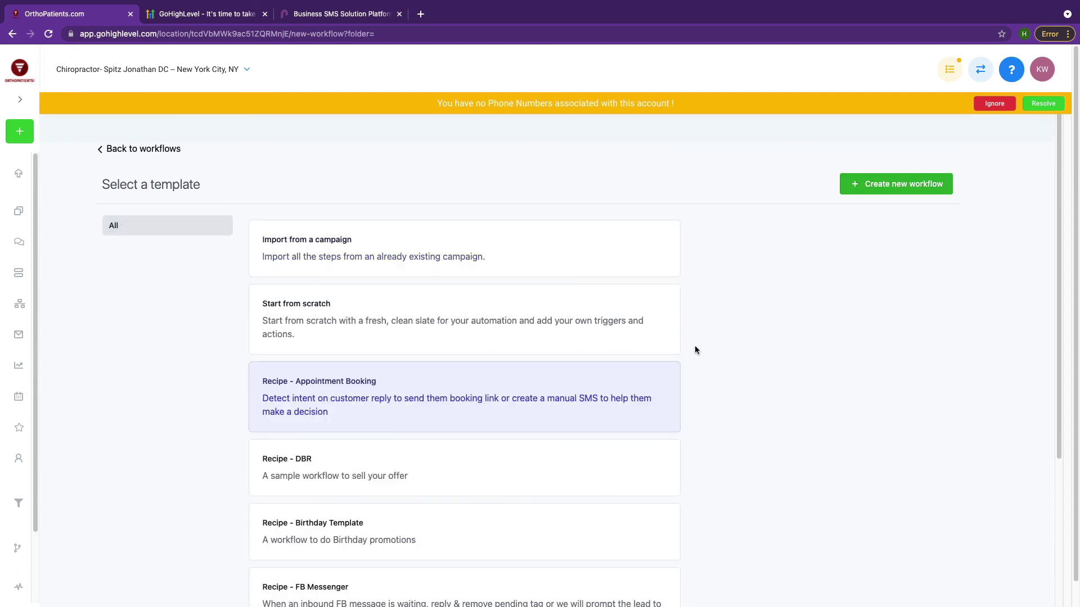
left_click(898, 192)
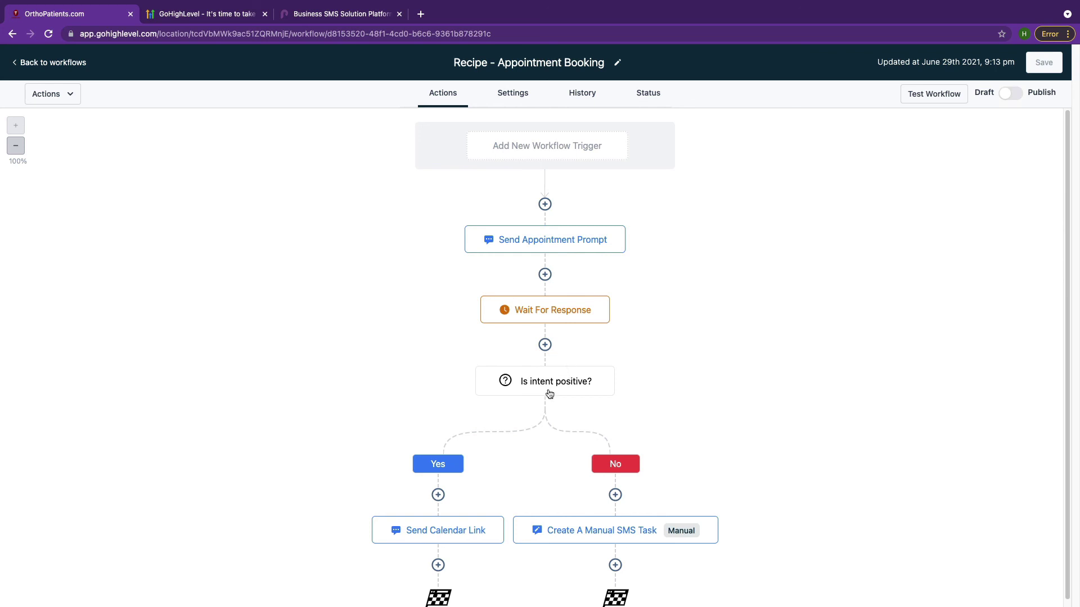
scroll(572, 376, "down", 1)
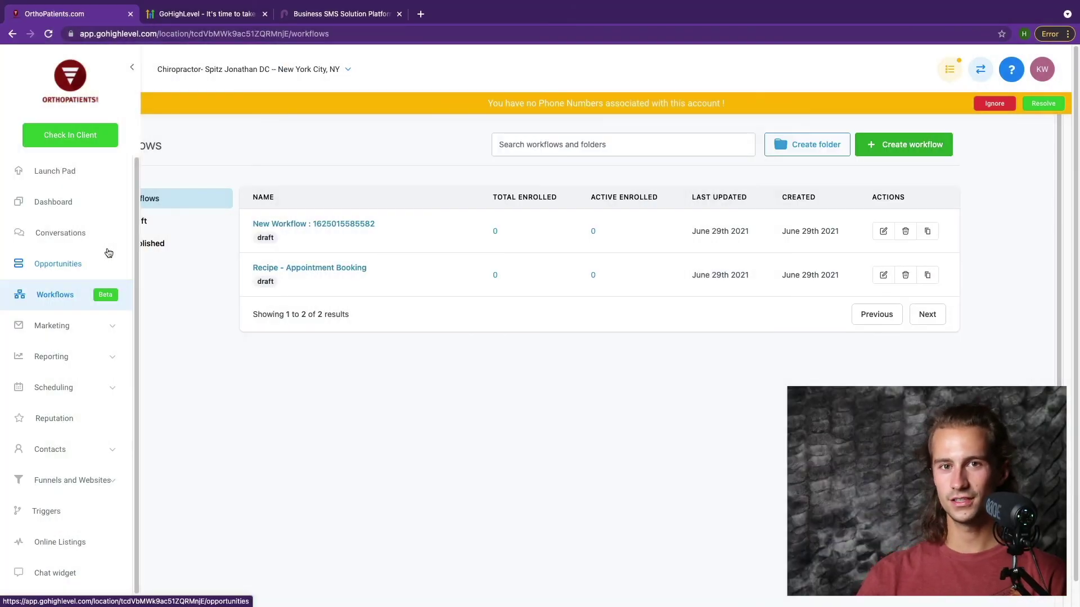
Open the website chat widget configuration and expand the chat bubble settings.
left_click(37, 572)
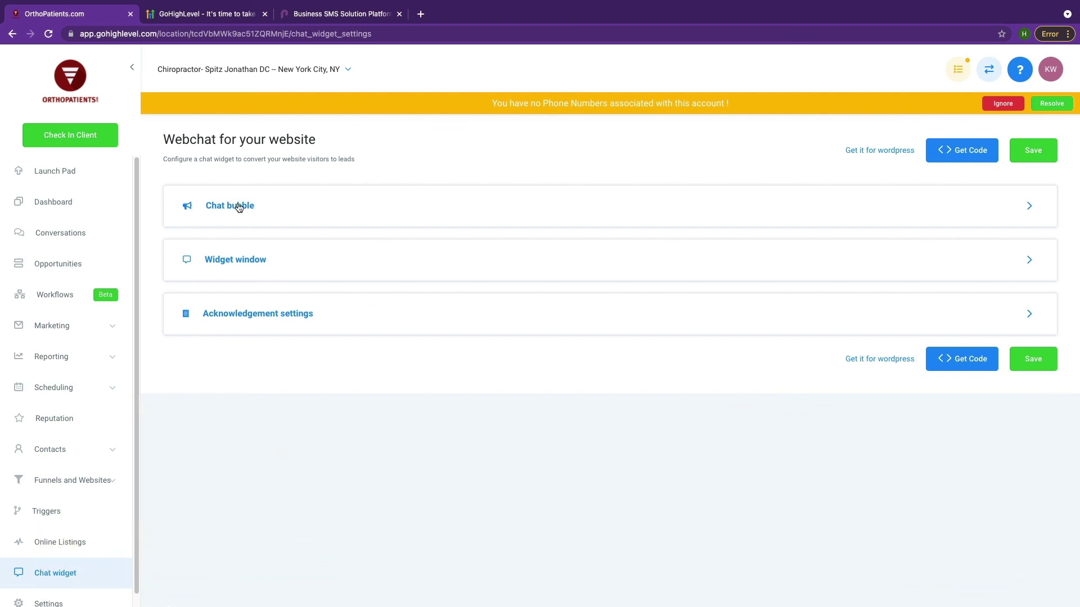
left_click(275, 210)
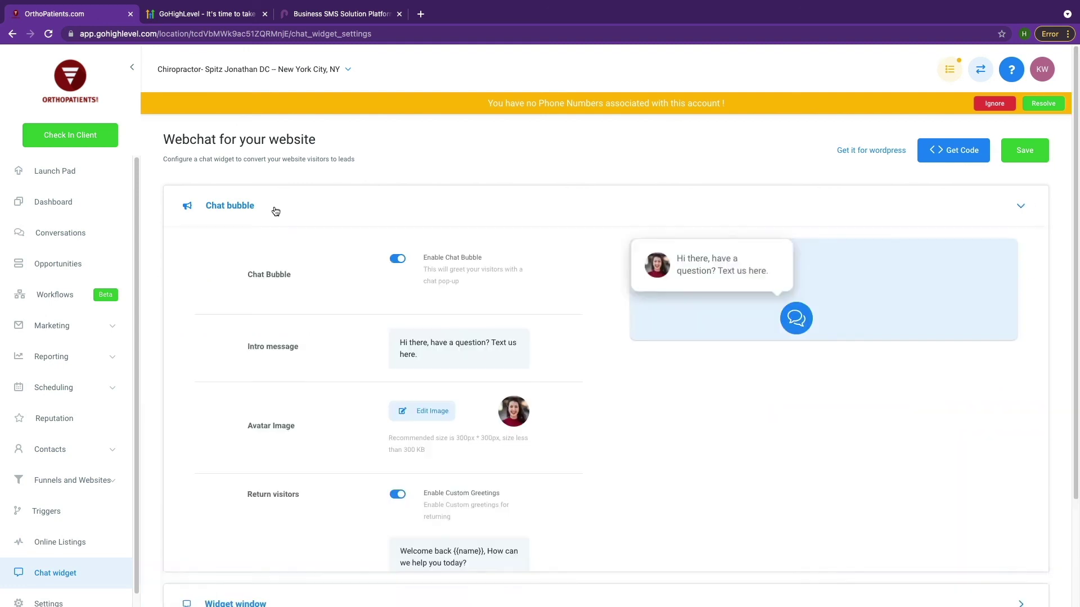